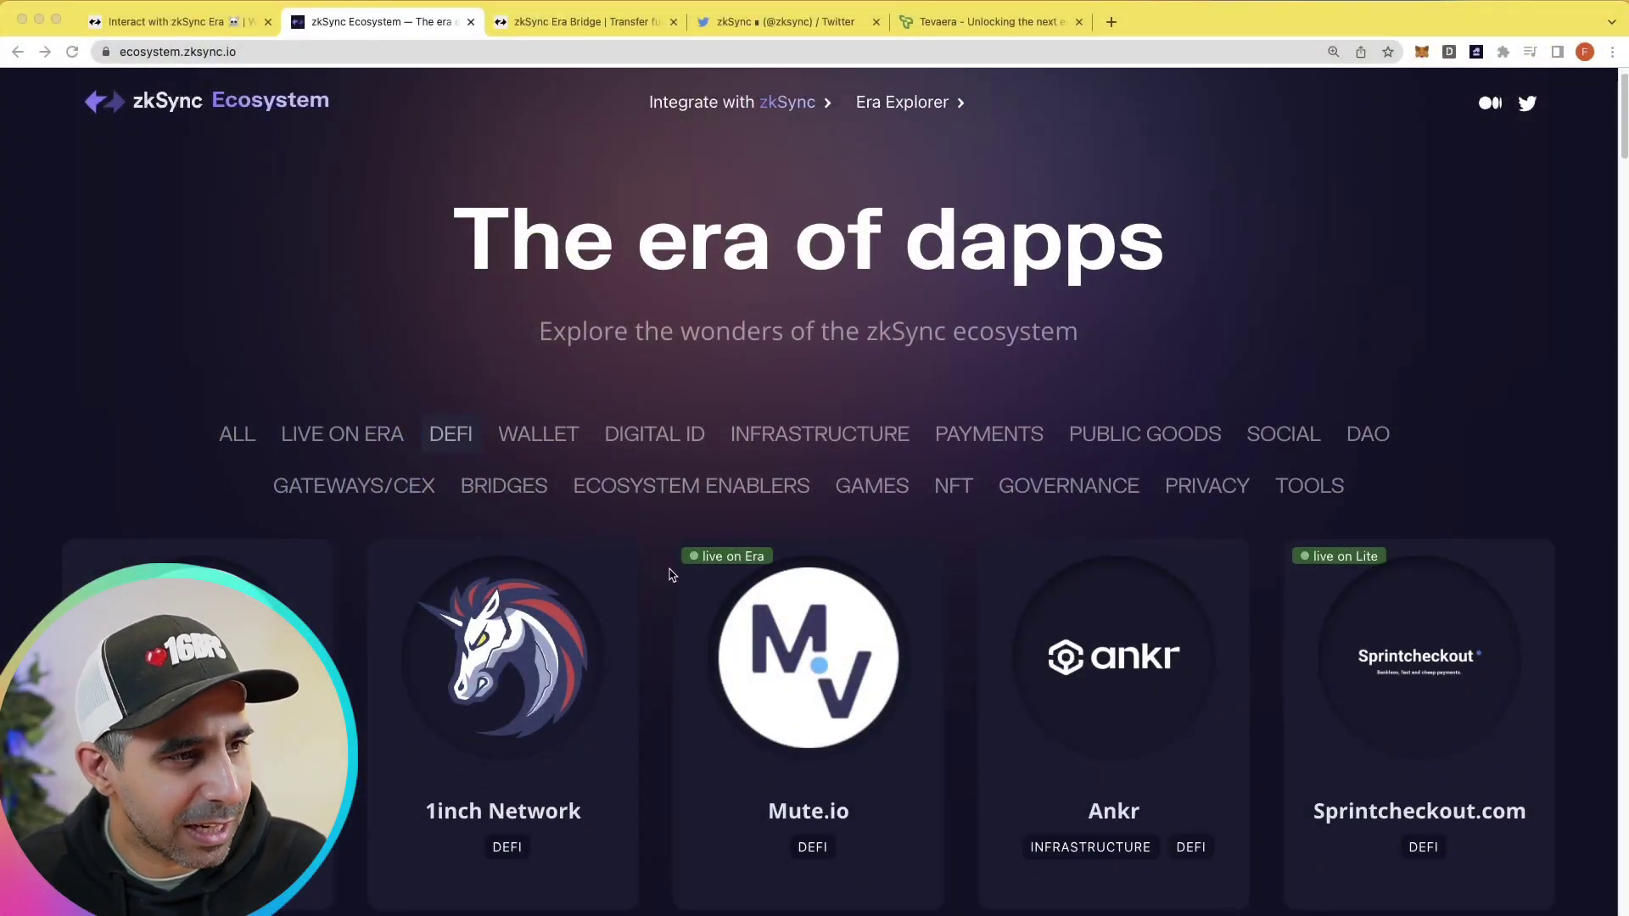
Step: Scroll through the docs, then return to the zkSync Era guide showing mainnet Chain ID 324 details
{"action": "scroll", "coordinate": [747, 621], "scroll_direction": "up", "scroll_amount": 2}
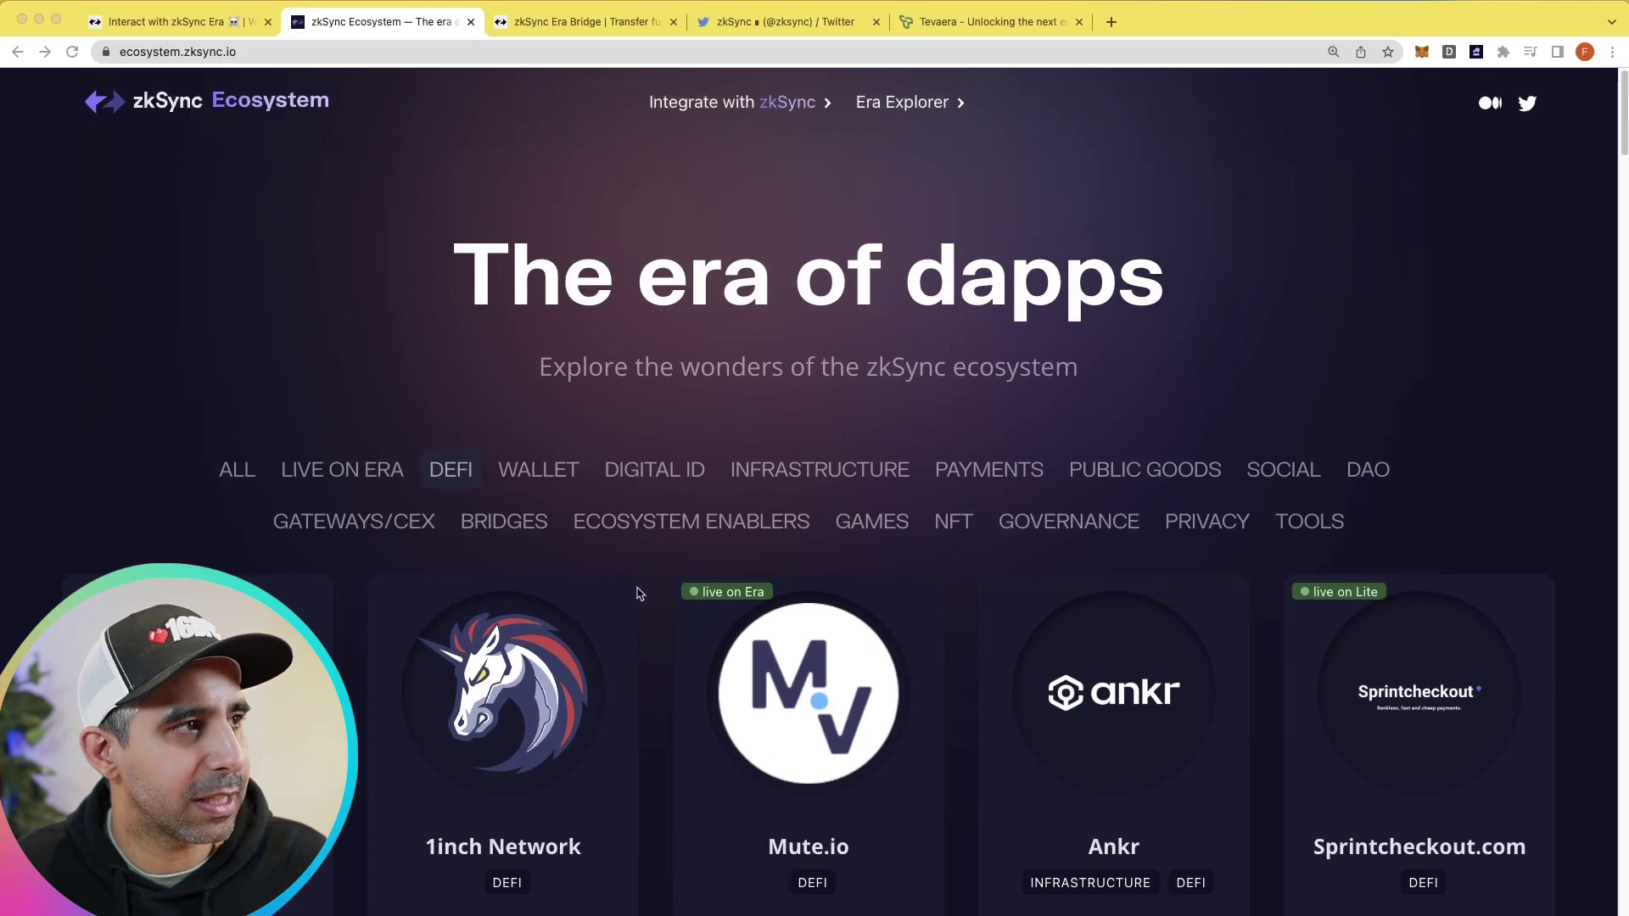
{"action": "scroll", "coordinate": [670, 620], "scroll_direction": "down", "scroll_amount": 2}
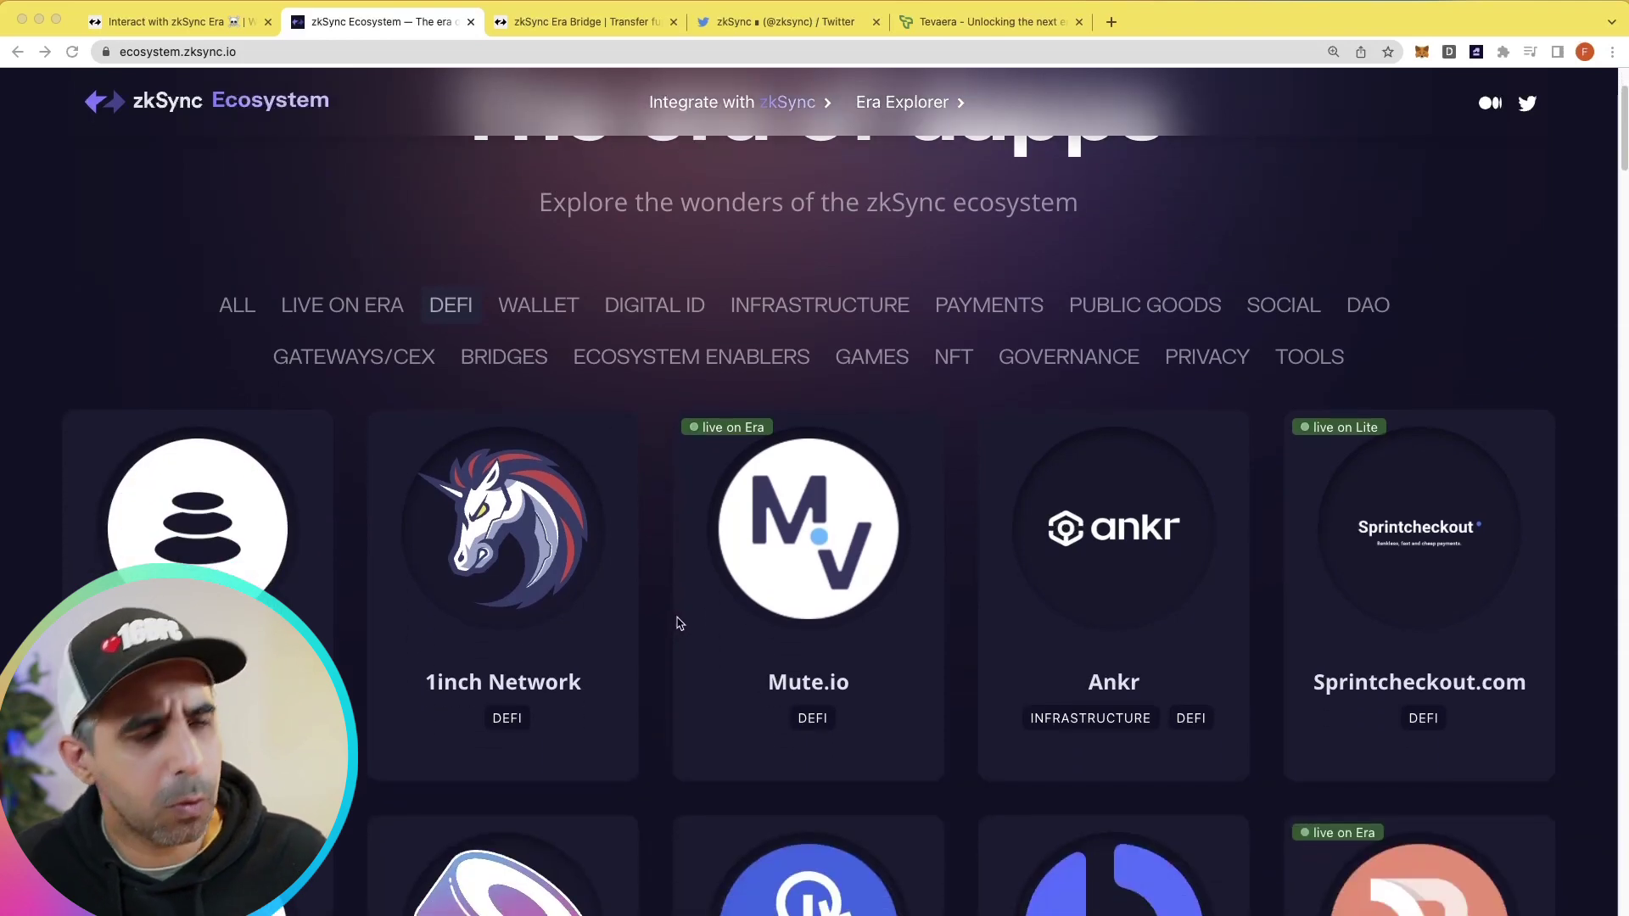
{"action": "scroll", "coordinate": [679, 622], "scroll_direction": "down", "scroll_amount": 10}
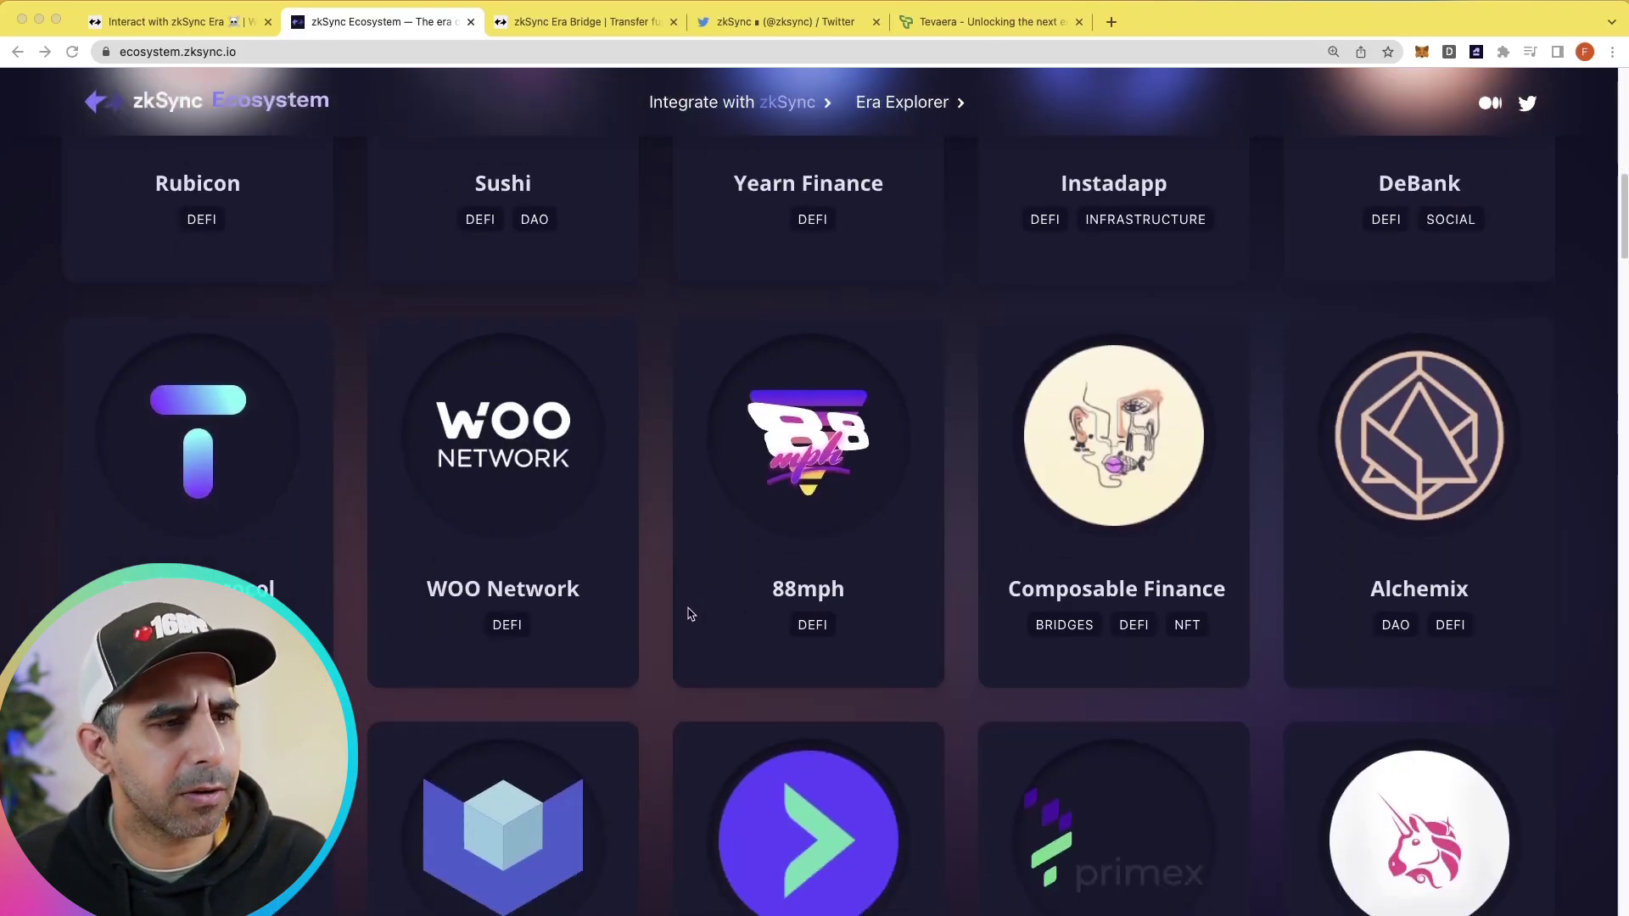
{"action": "scroll", "coordinate": [688, 618], "scroll_direction": "down", "scroll_amount": 2}
{"action": "scroll", "coordinate": [684, 608], "scroll_direction": "up", "scroll_amount": 13}
{"action": "scroll", "coordinate": [679, 424], "scroll_direction": "up", "scroll_amount": 2}
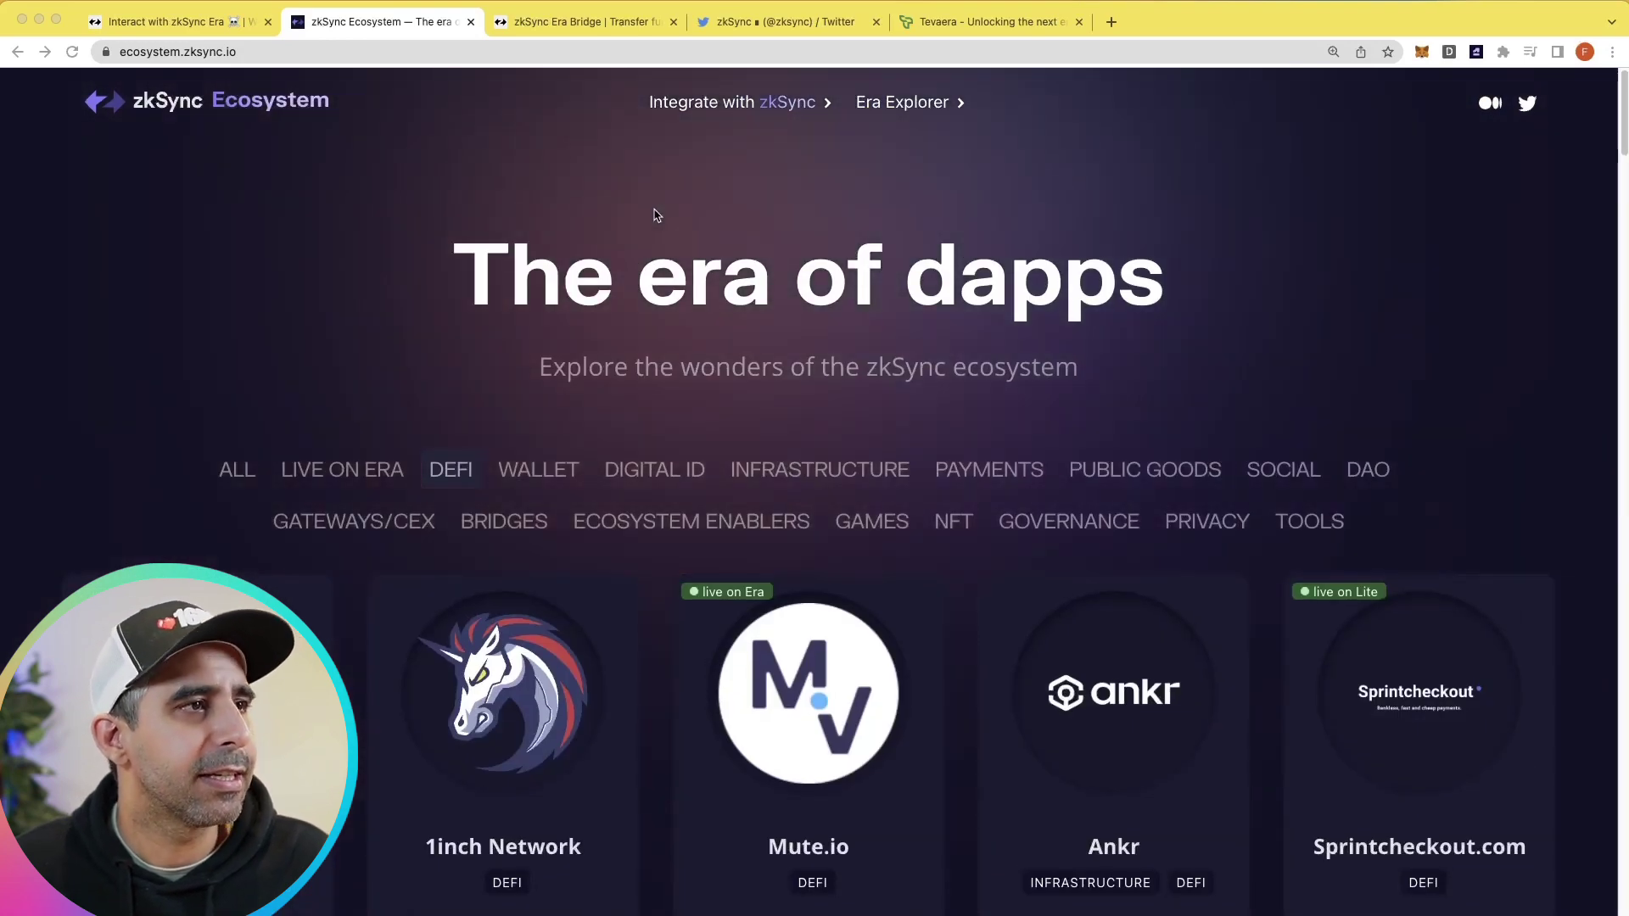
{"action": "left_click", "coordinate": [601, 26]}
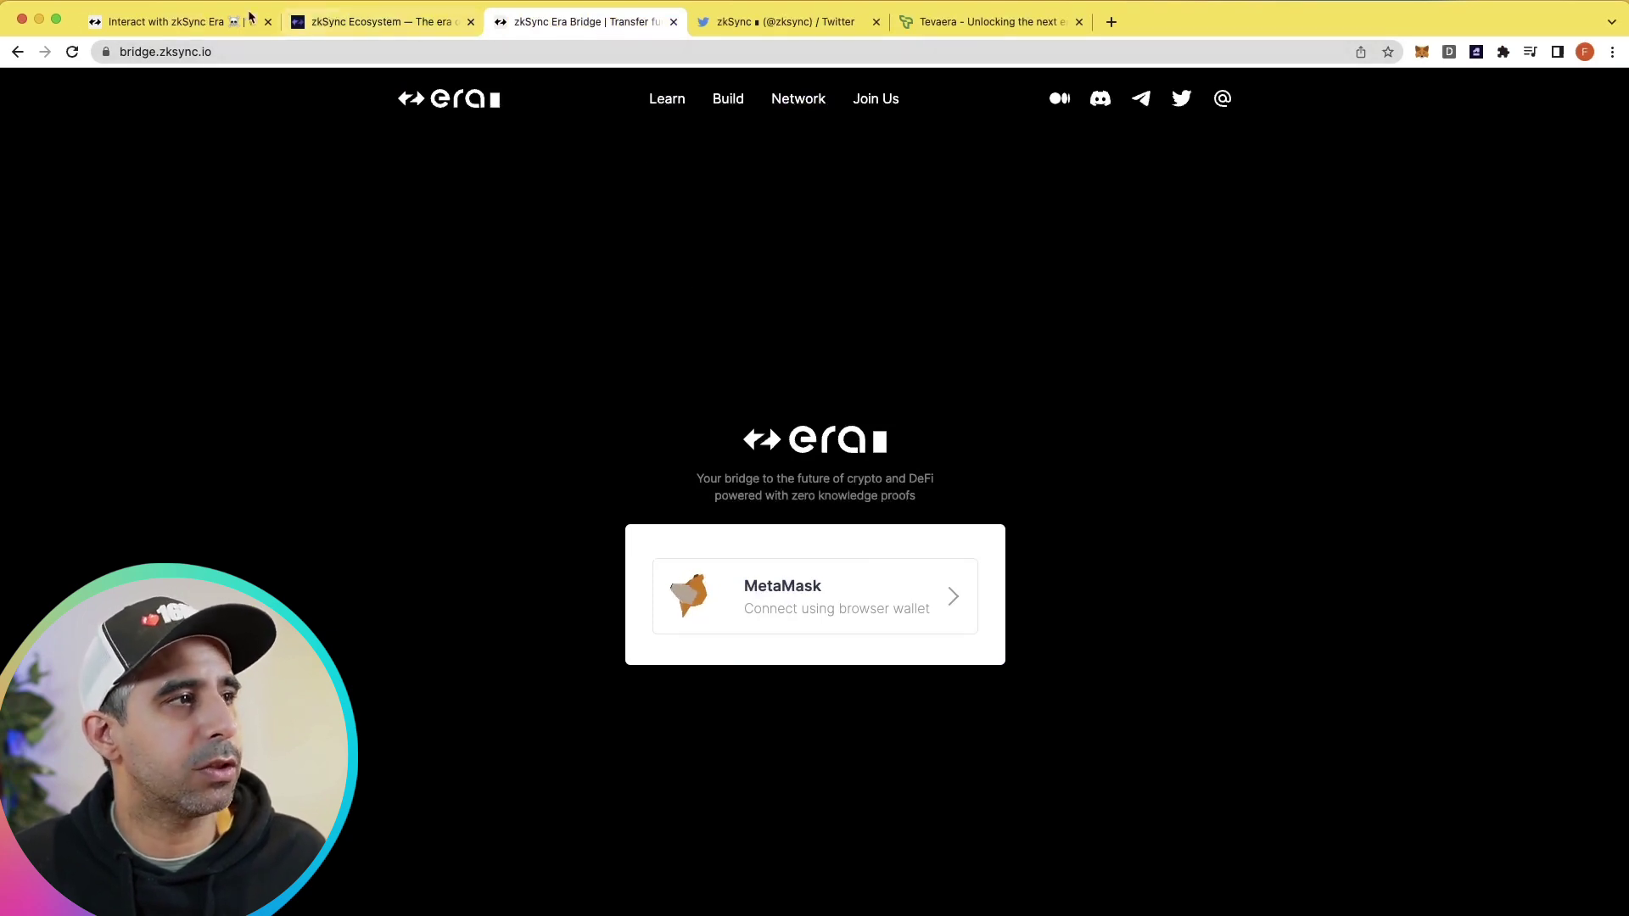
{"action": "left_click", "coordinate": [214, 27]}
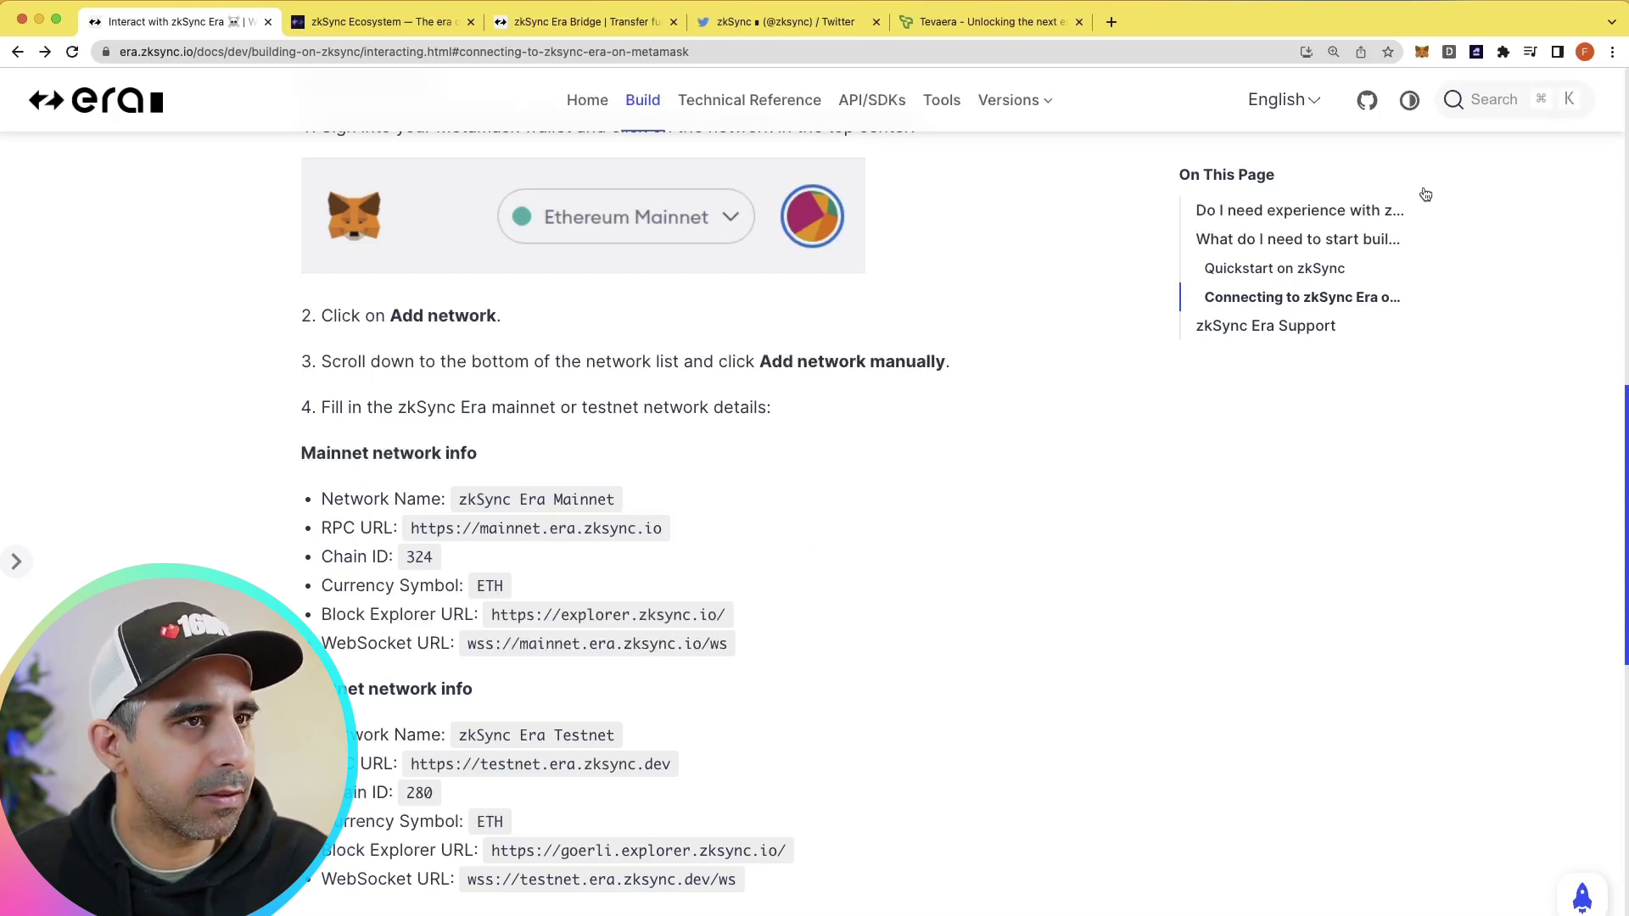
Step: From MetaMask's network list choose Add network, zoom the page in, and pick 'Add a network manually'
{"action": "left_click", "coordinate": [1424, 53]}
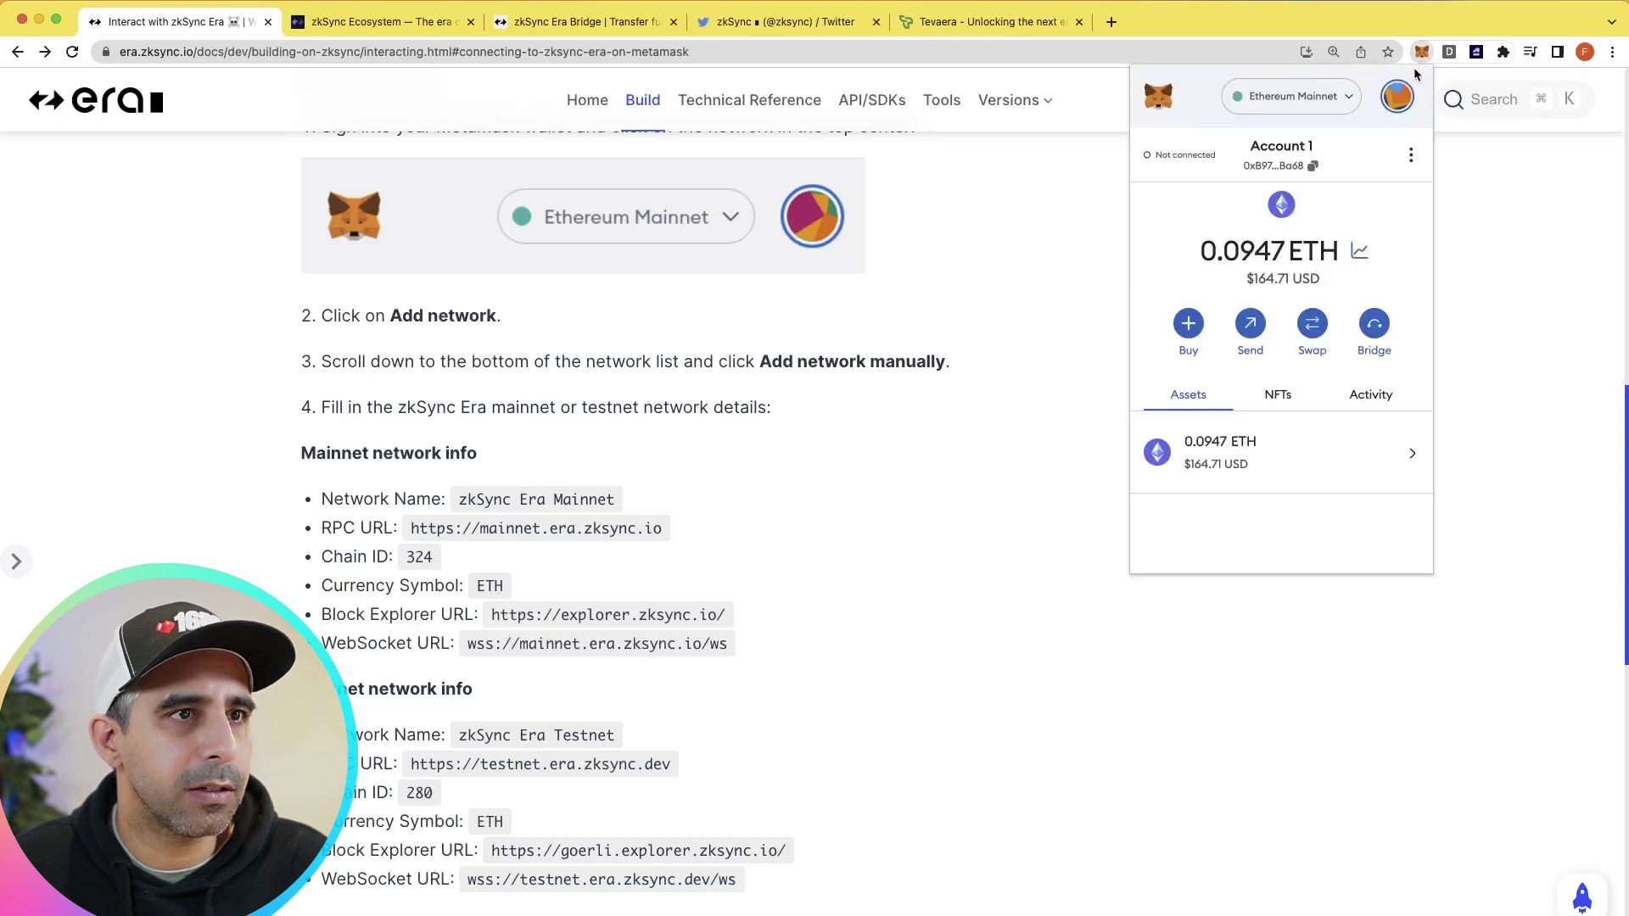
{"action": "left_click", "coordinate": [1334, 100]}
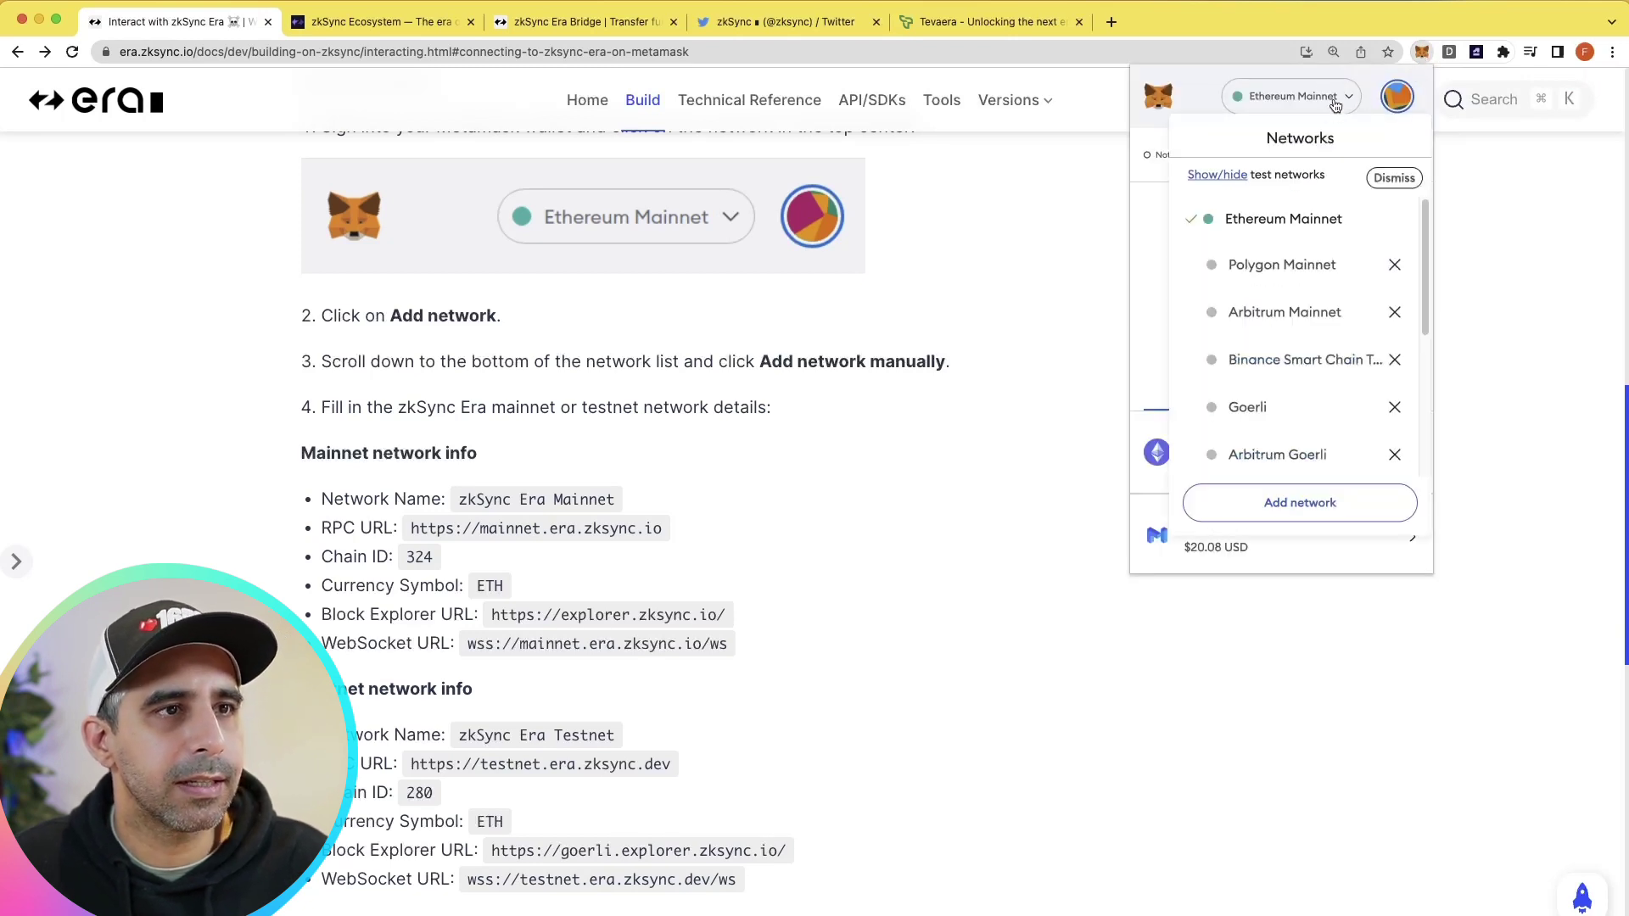
{"action": "scroll", "coordinate": [1275, 399], "scroll_direction": "down", "scroll_amount": 3}
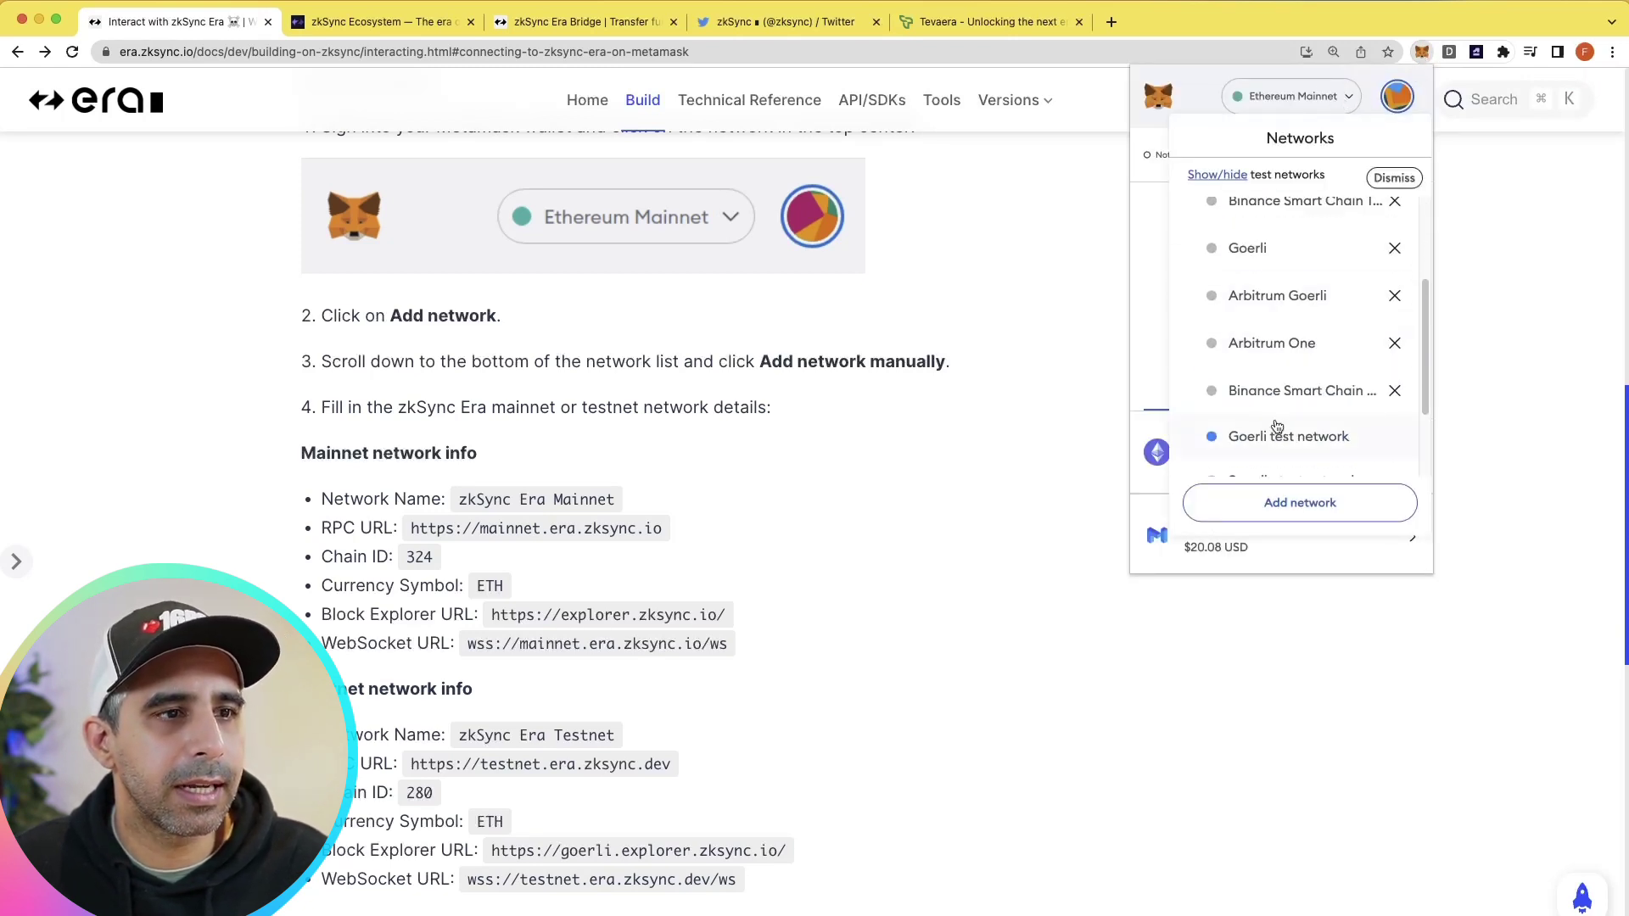
{"action": "left_click", "coordinate": [1289, 503]}
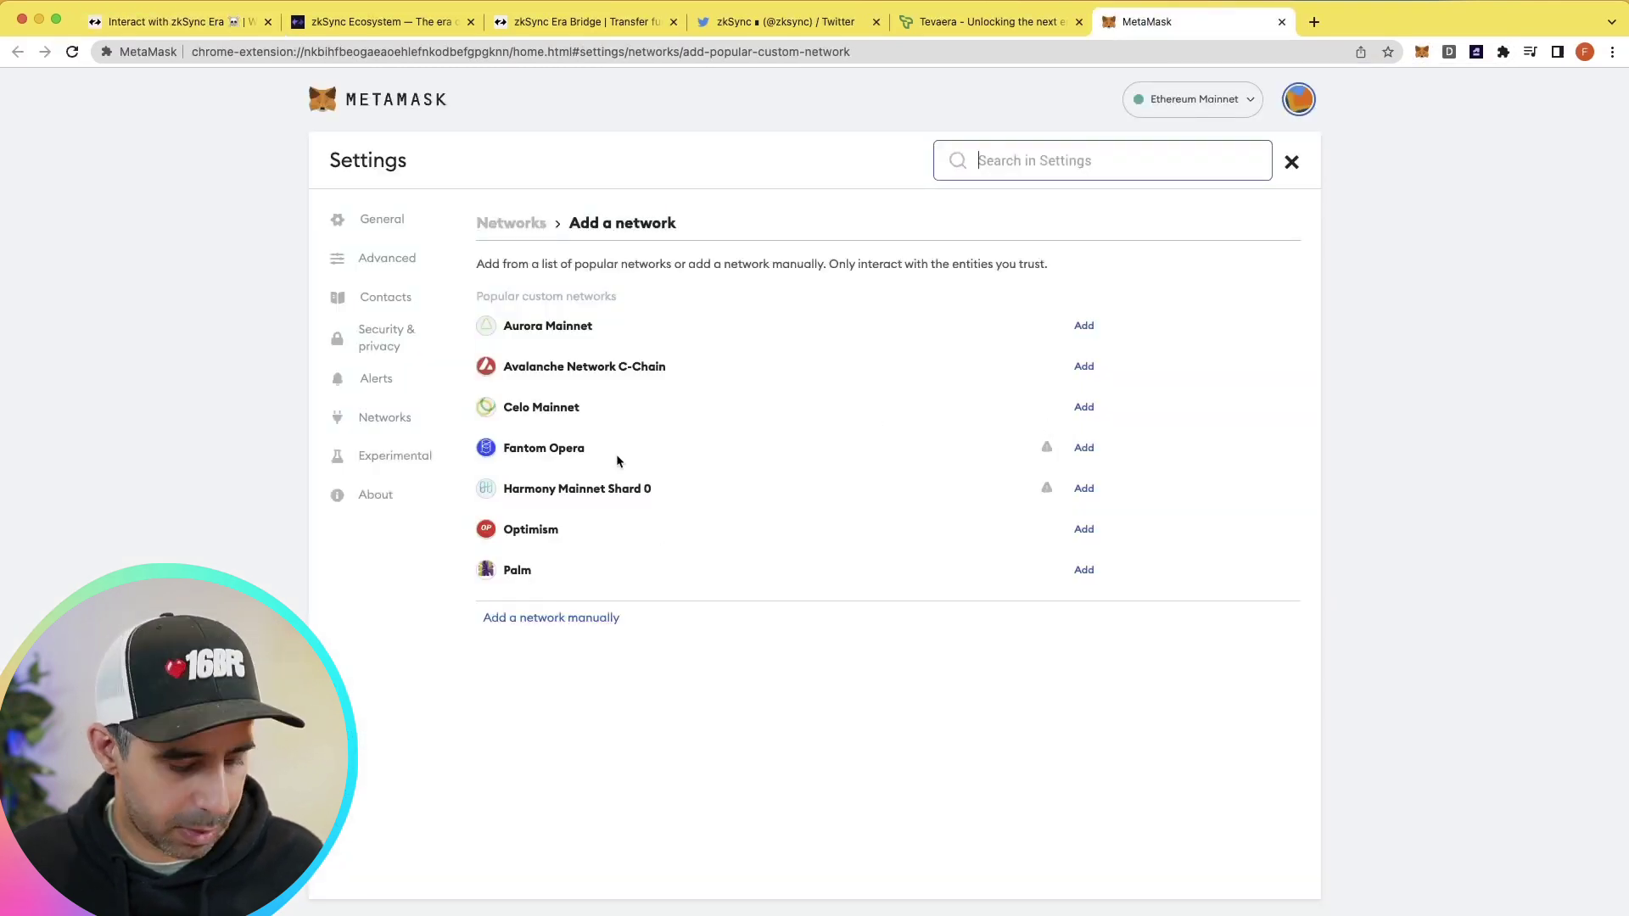
{"action": "key", "text": "super+plus"}
{"action": "key", "text": "super+plus"}
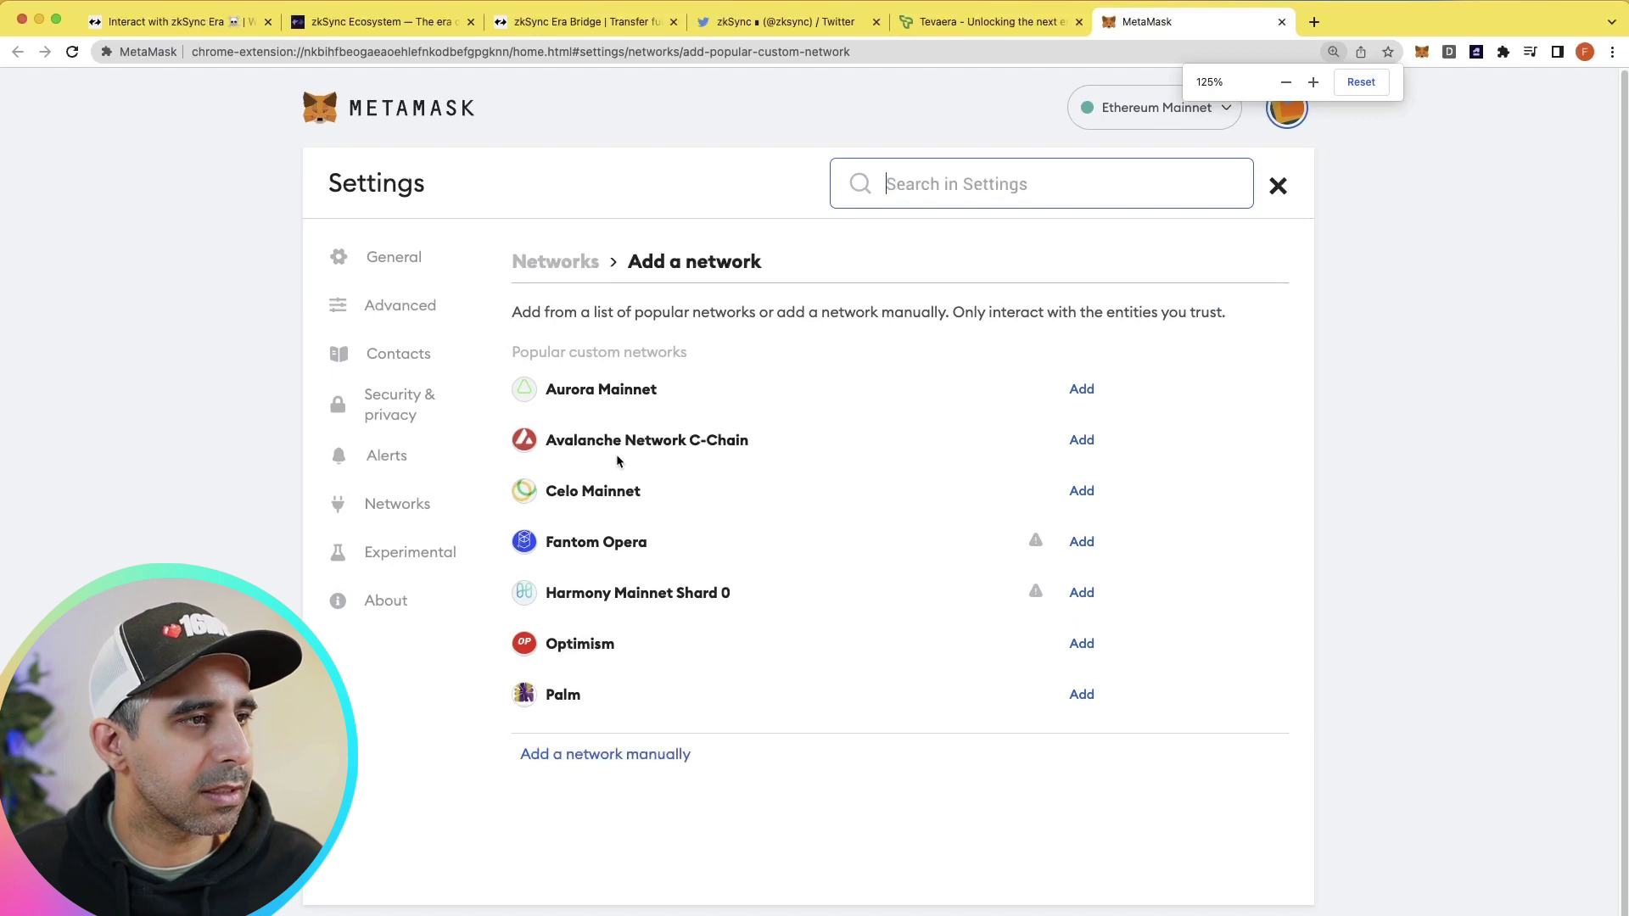
{"action": "left_click", "coordinate": [611, 756]}
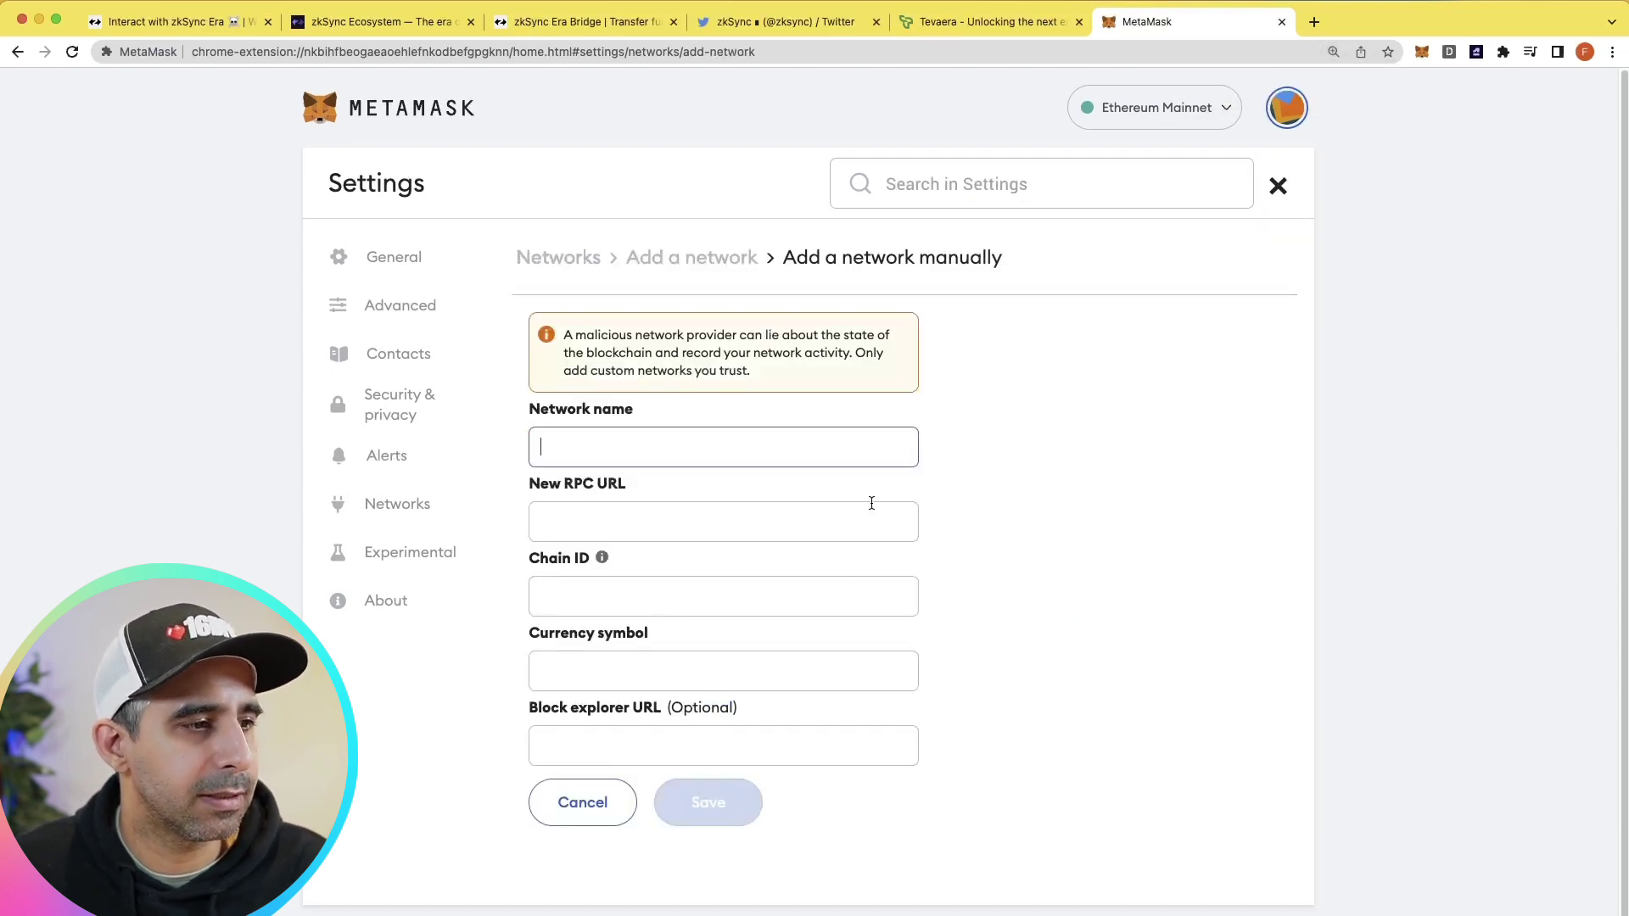
Step: Save zkSync Era Mainnet (chain ID 324, ETH) from the docs' details and switch to it
{"action": "left_click", "coordinate": [149, 25]}
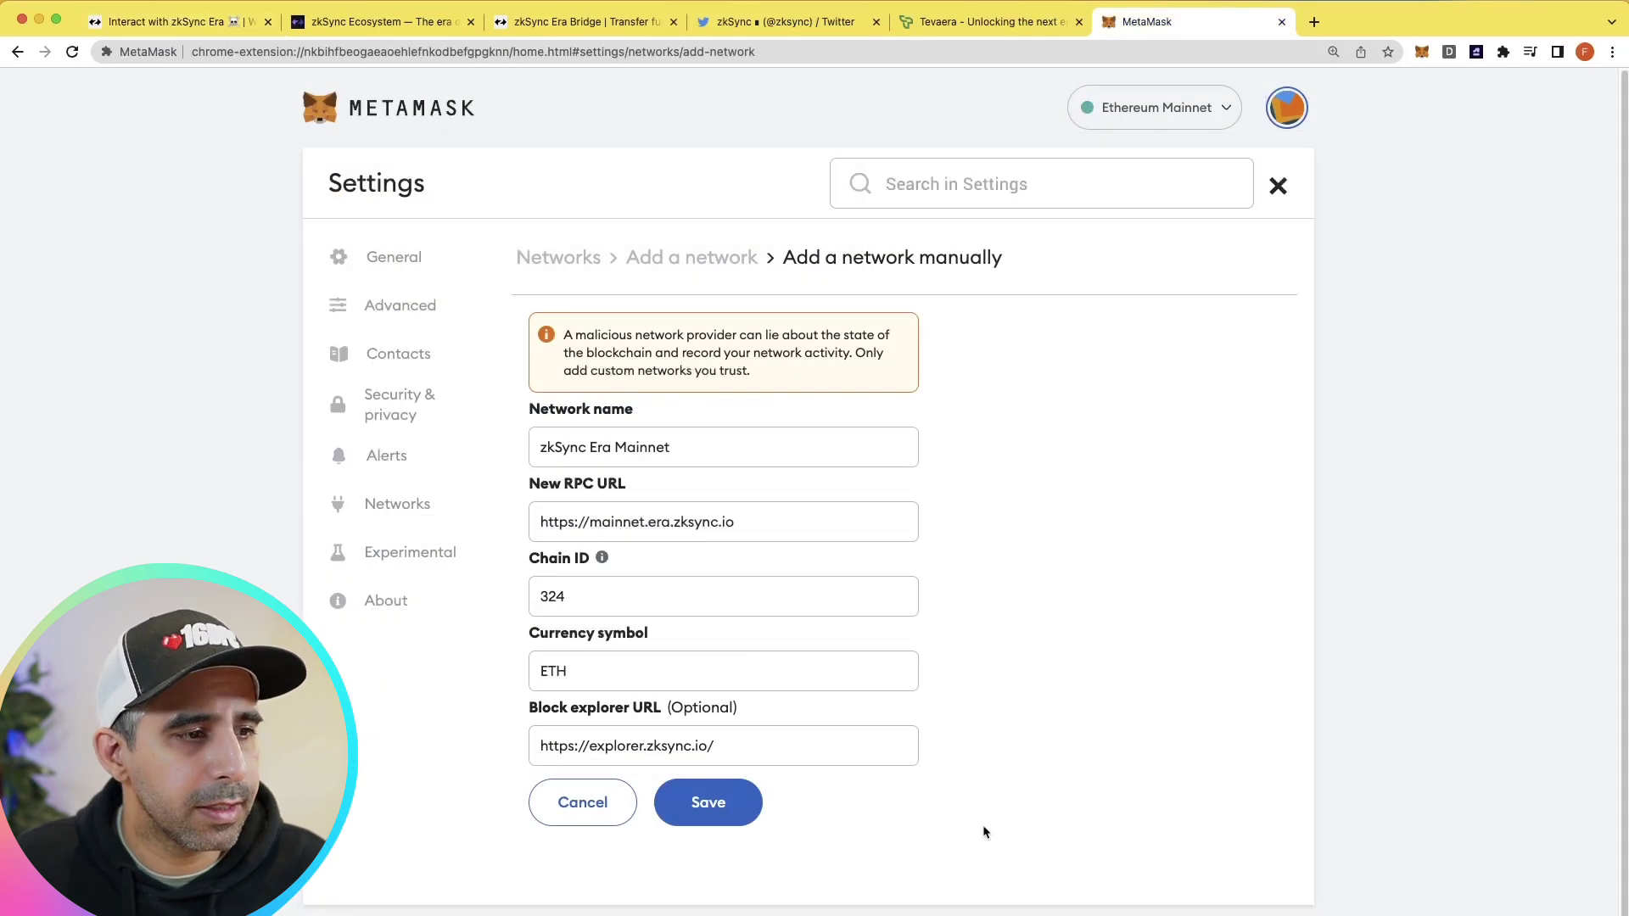
{"action": "left_click", "coordinate": [741, 805]}
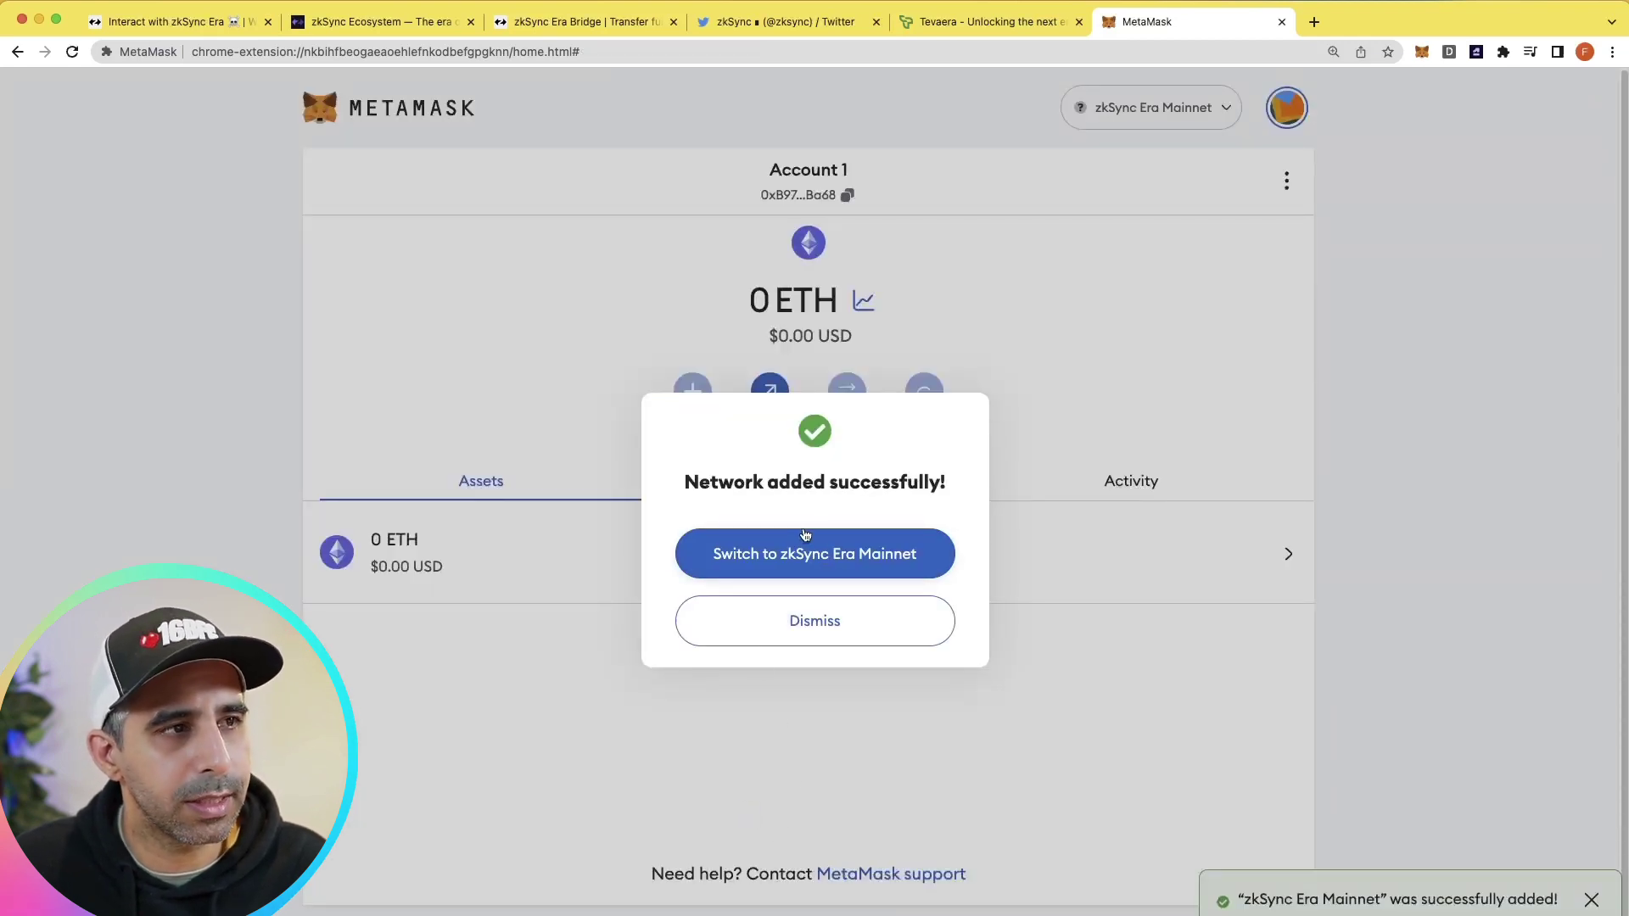
{"action": "left_click", "coordinate": [815, 553]}
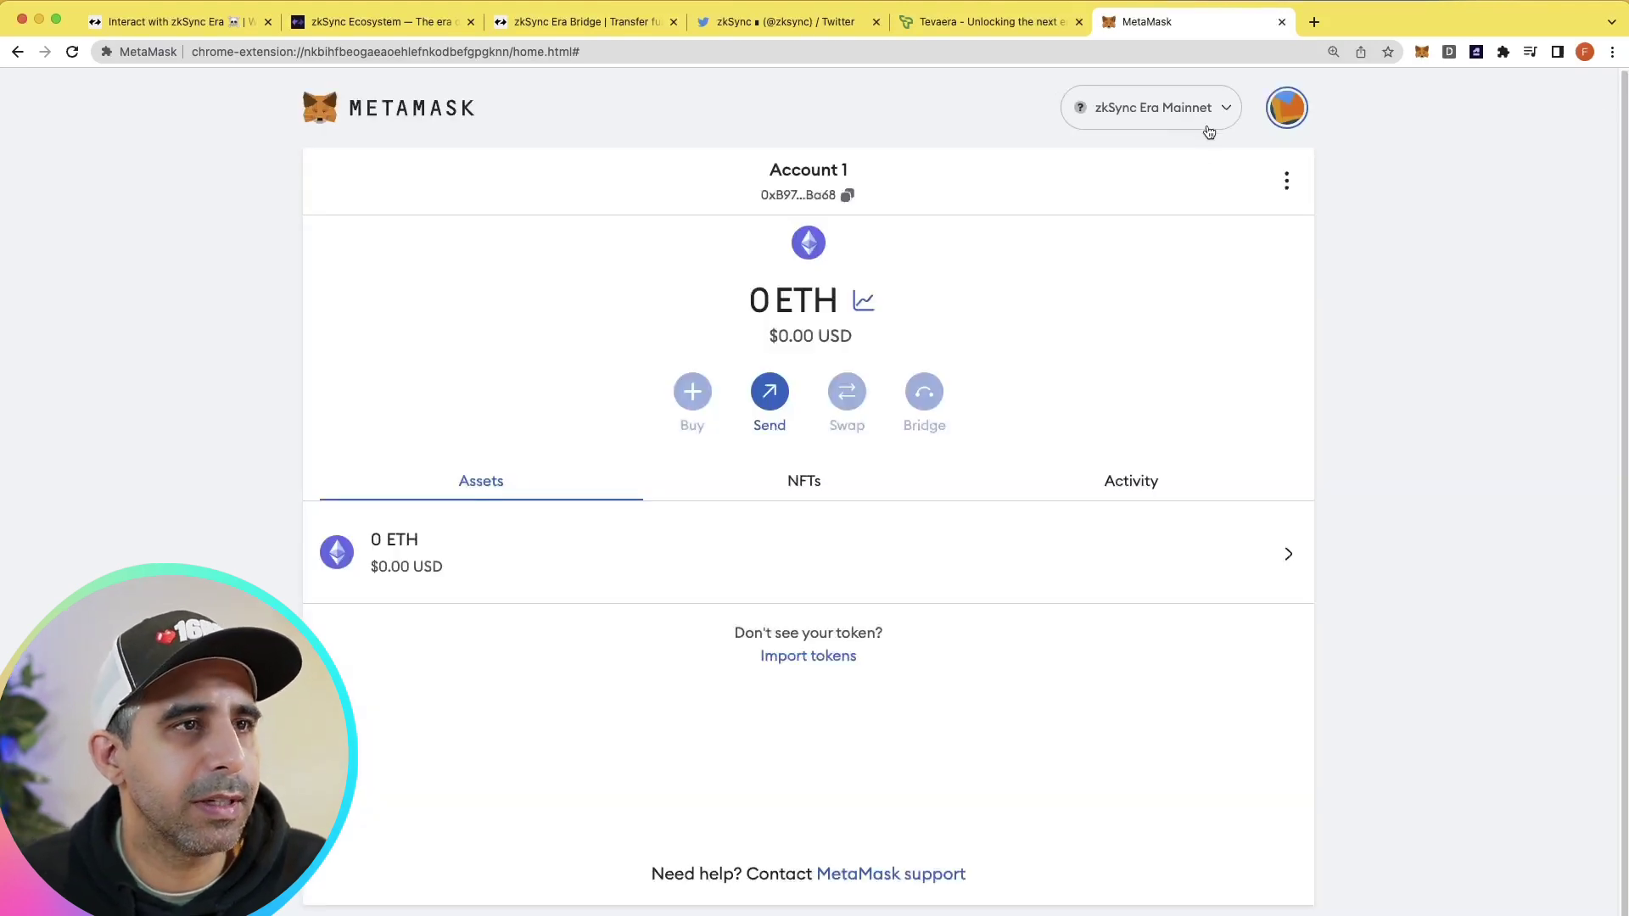
Step: Put the wallet back on Ethereum Mainnet and return to the zkSync Ecosystem page
{"action": "left_click", "coordinate": [1209, 130]}
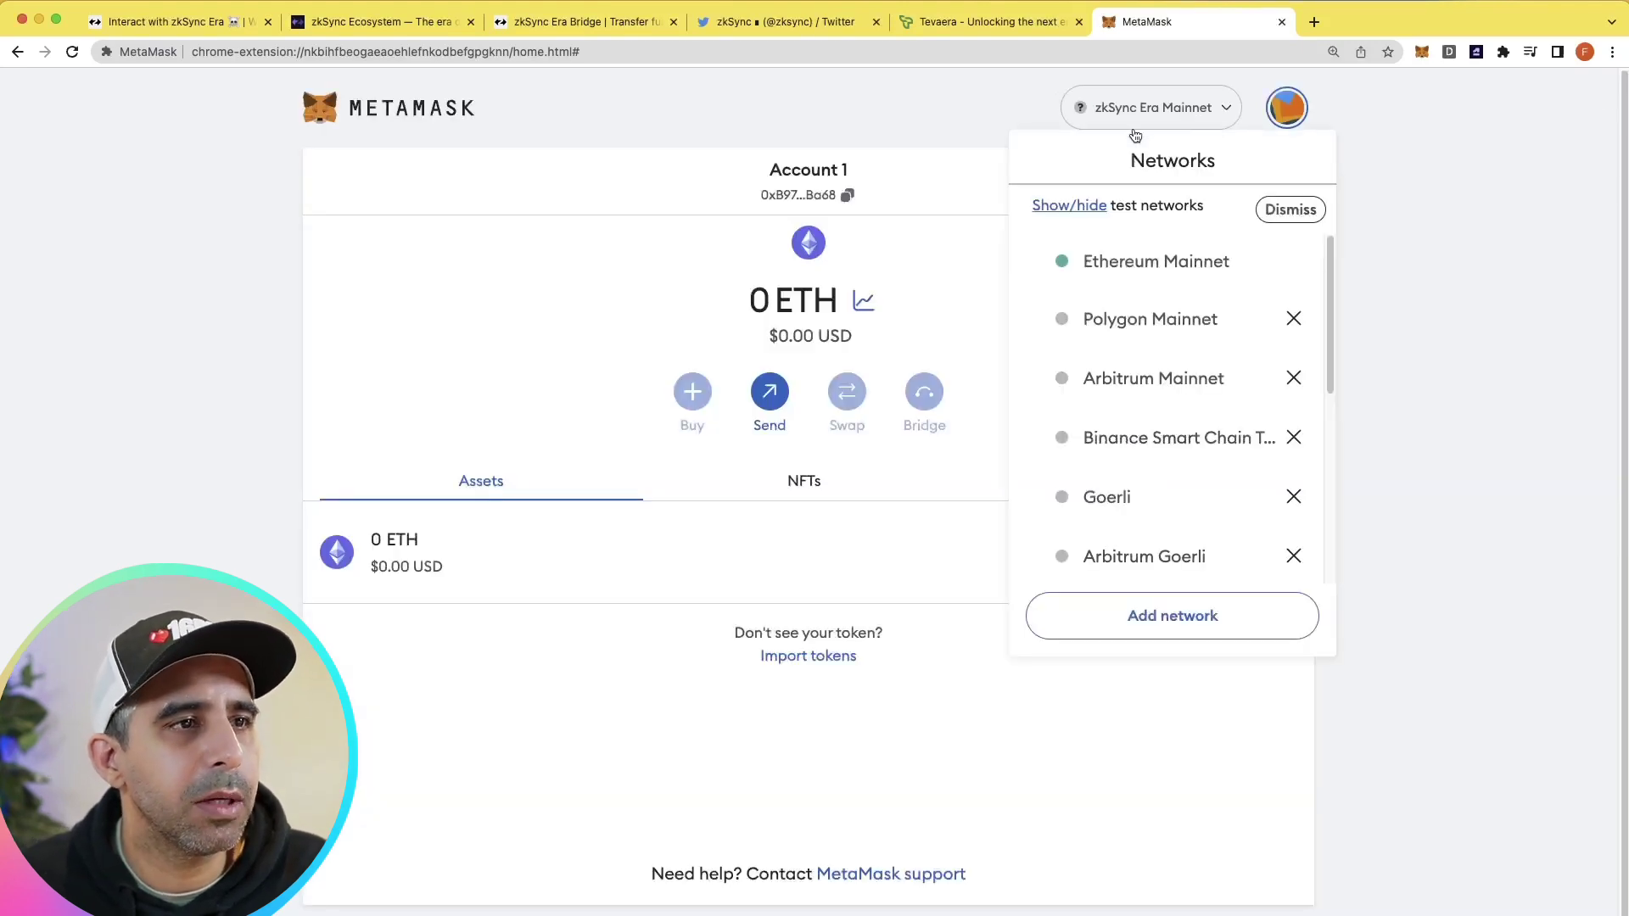
{"action": "left_click", "coordinate": [1171, 263]}
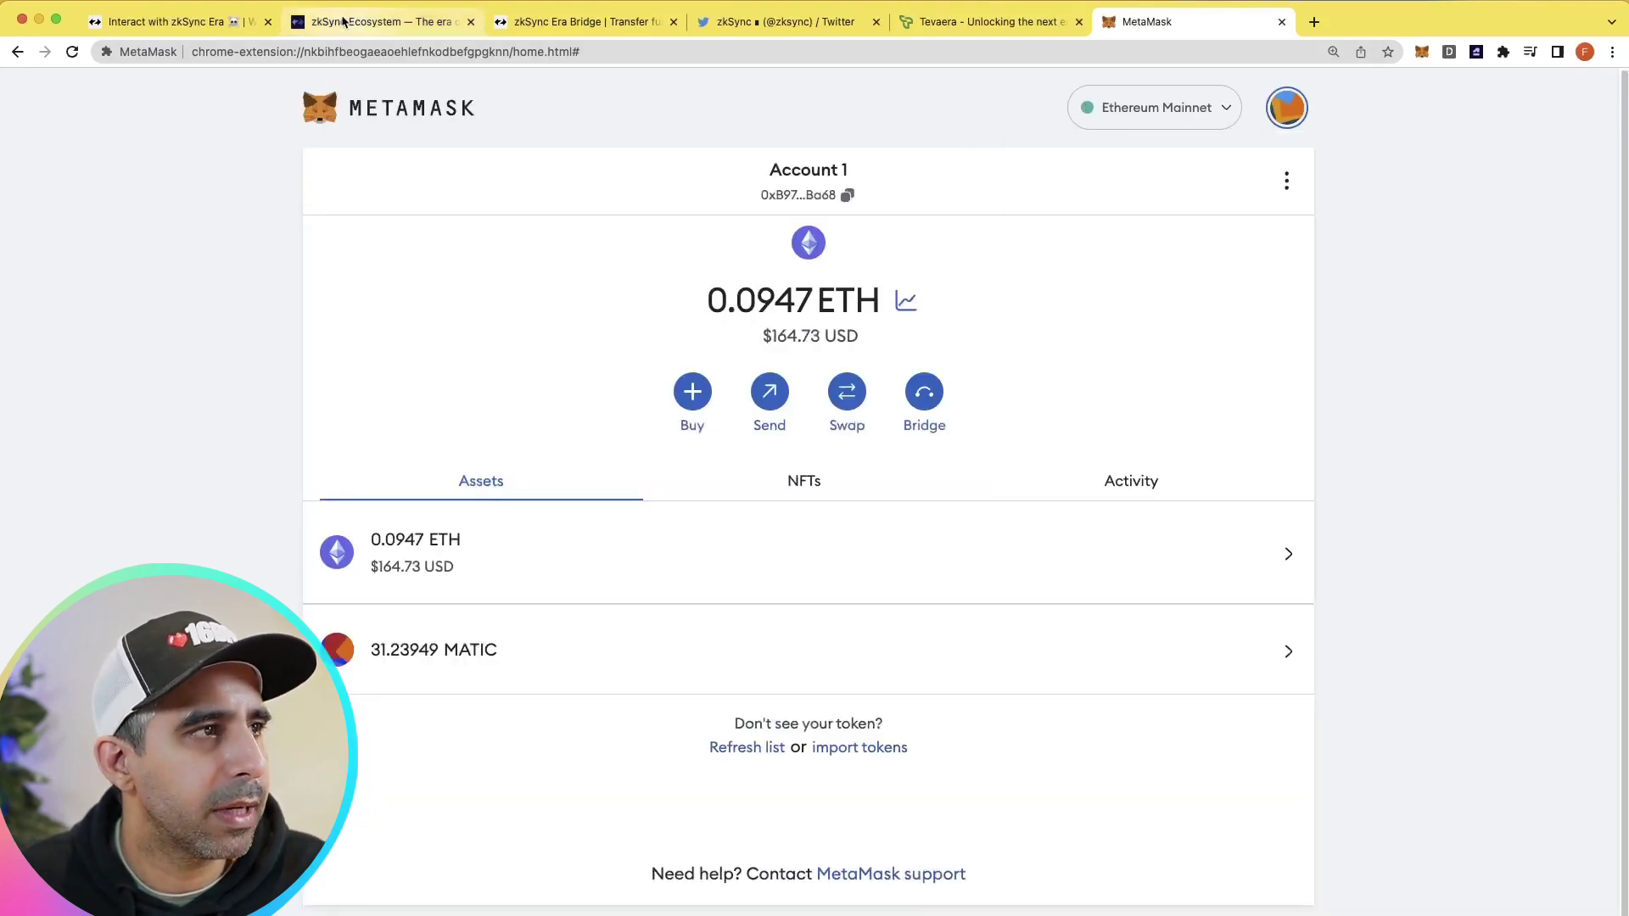
{"action": "left_click", "coordinate": [378, 34]}
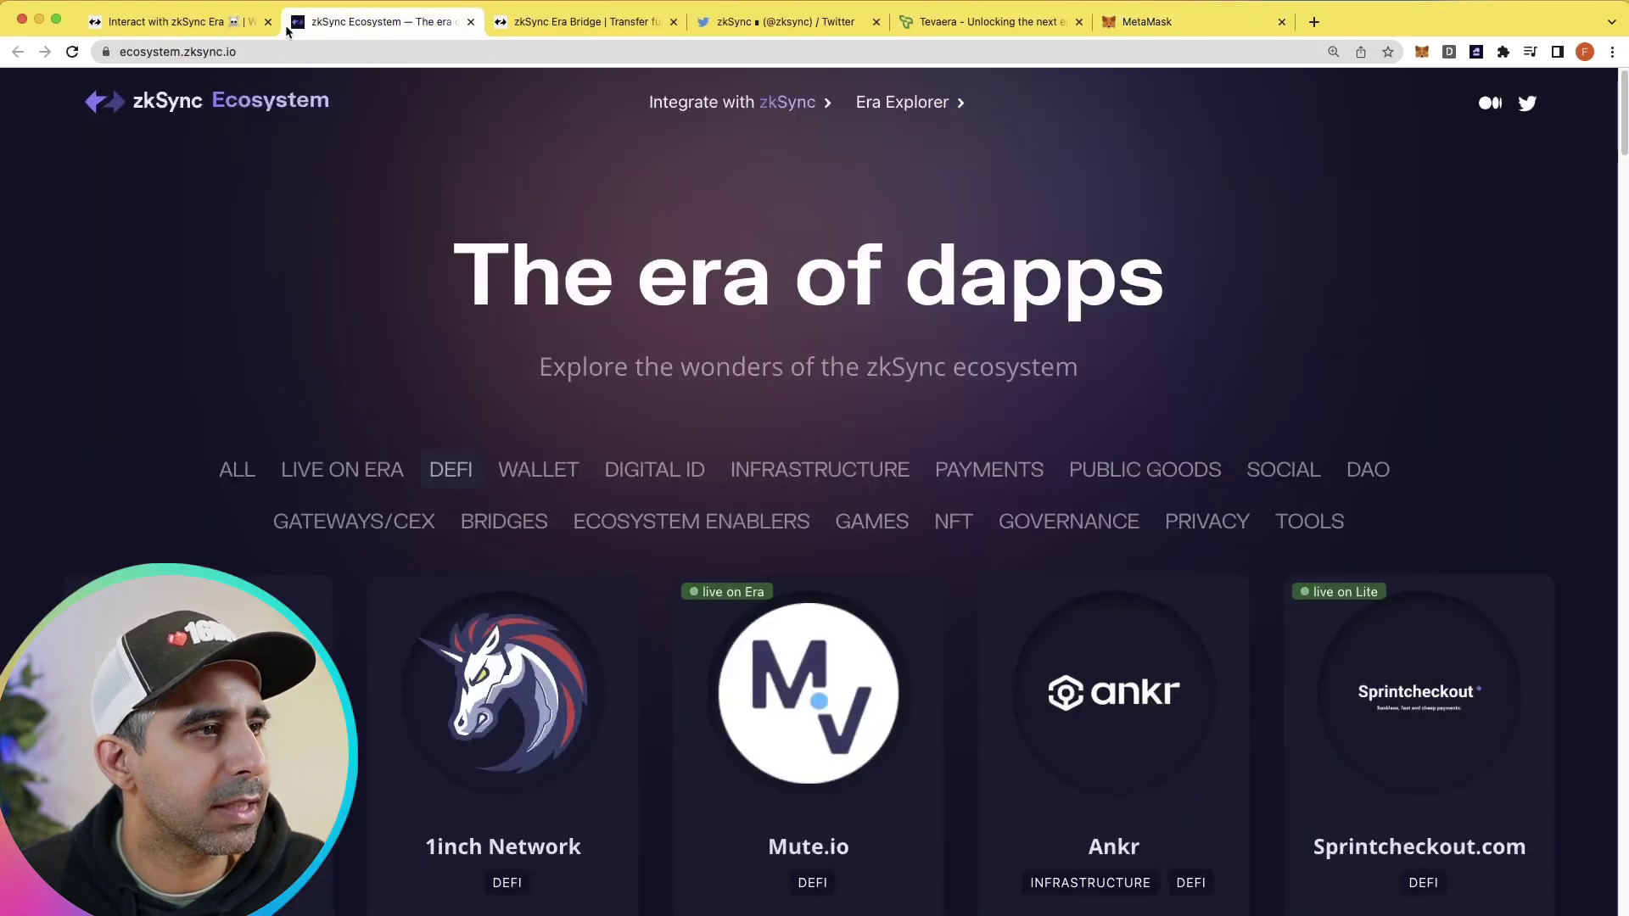
Step: Follow the Bridge link in the zkSync Era docs footer to the zkSync Era Bridge page
{"action": "left_click", "coordinate": [161, 26]}
{"action": "scroll", "coordinate": [593, 465], "scroll_direction": "down", "scroll_amount": 15}
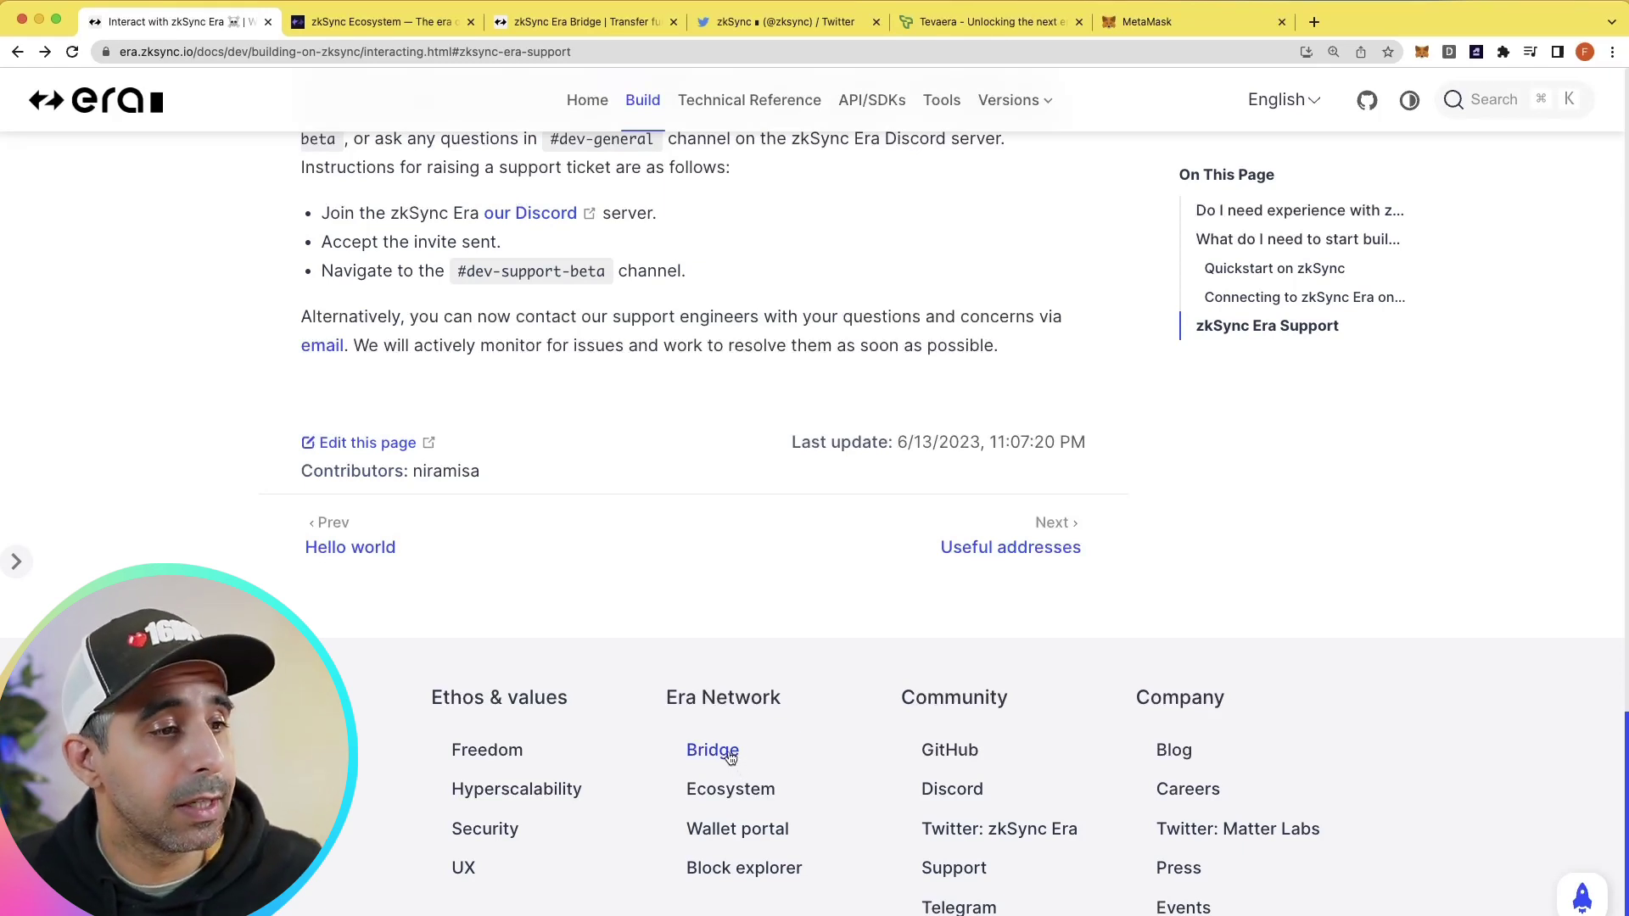
{"action": "left_click", "coordinate": [555, 28]}
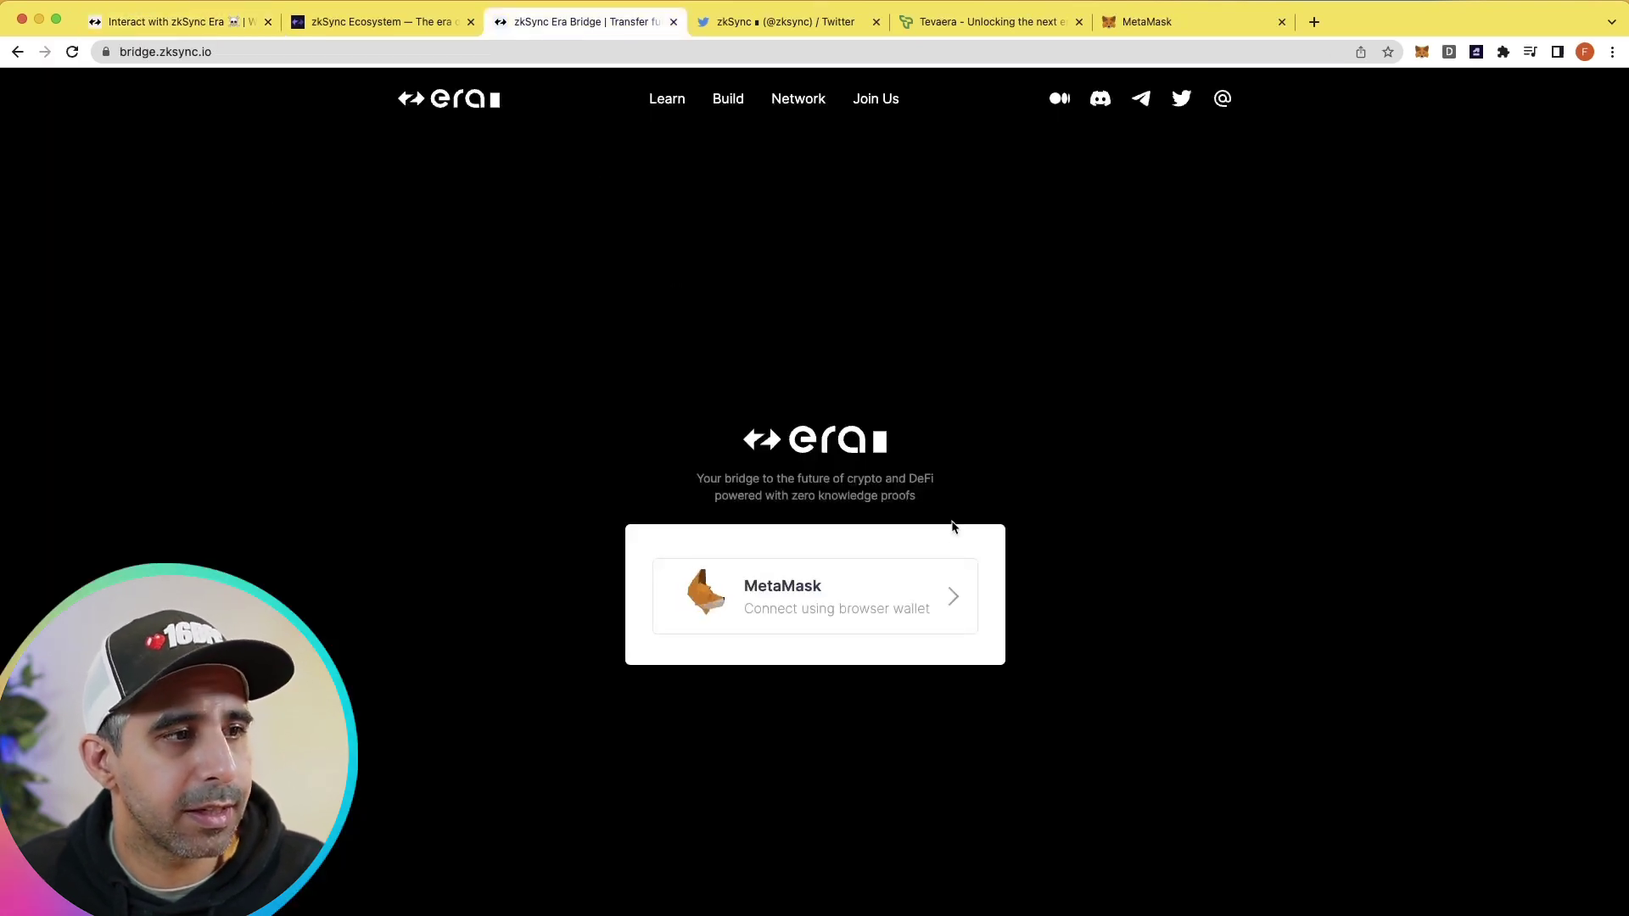
Step: Connect the MetaMask account to the bridge, approving it in MetaMask, so 0.09466 ETH shows
{"action": "left_click", "coordinate": [832, 600]}
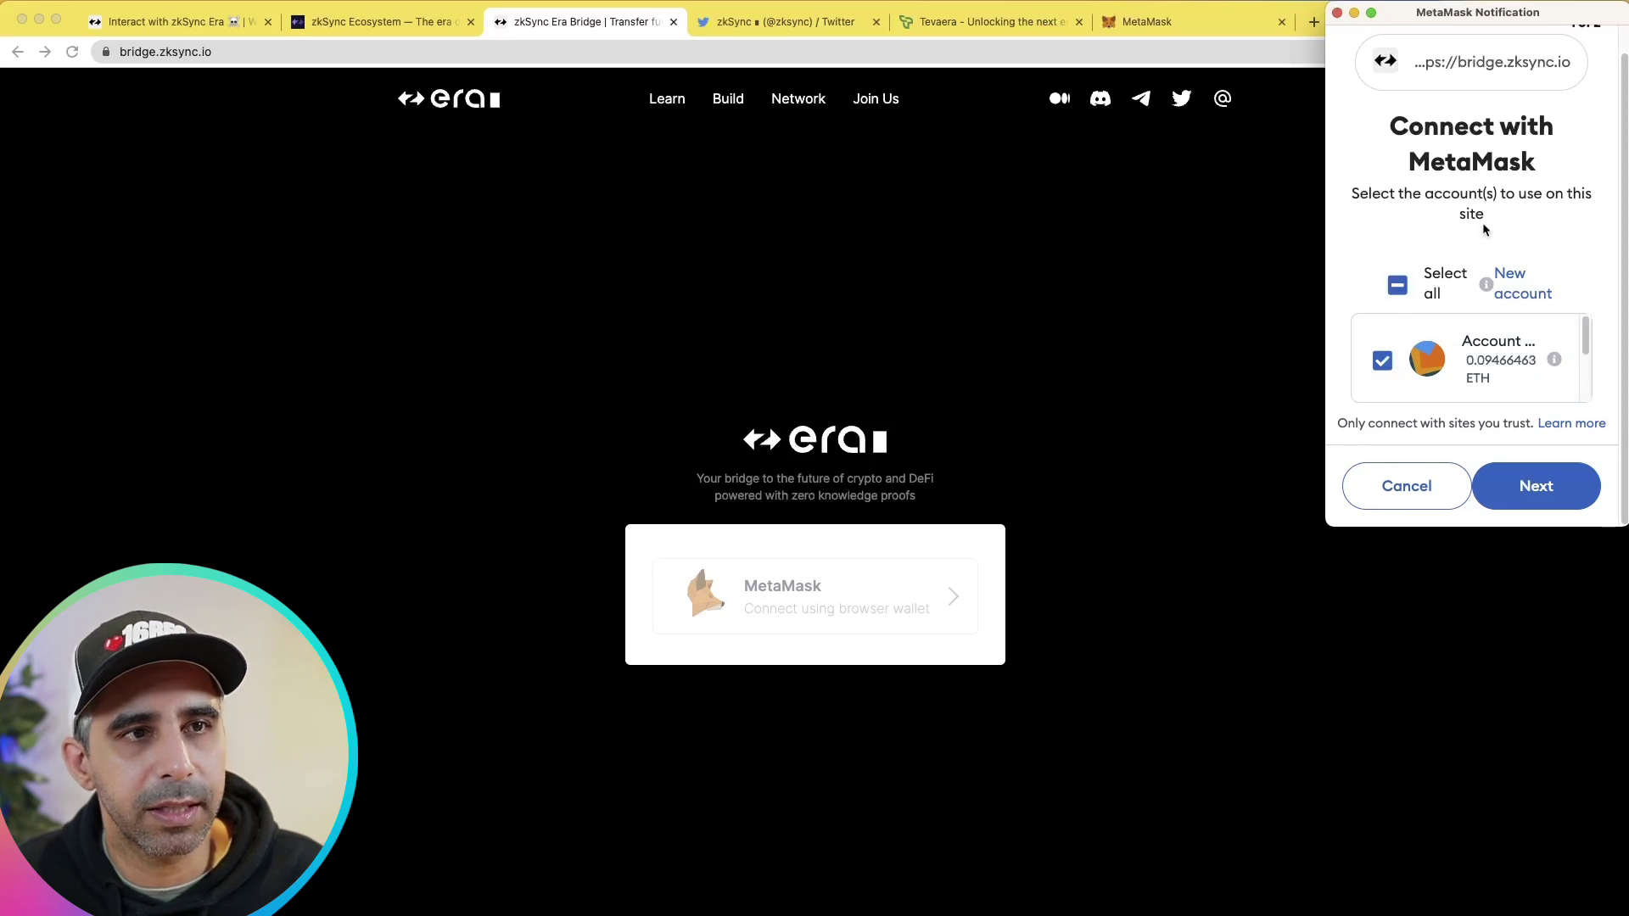
{"action": "left_click", "coordinate": [1540, 497]}
{"action": "left_click", "coordinate": [1540, 498]}
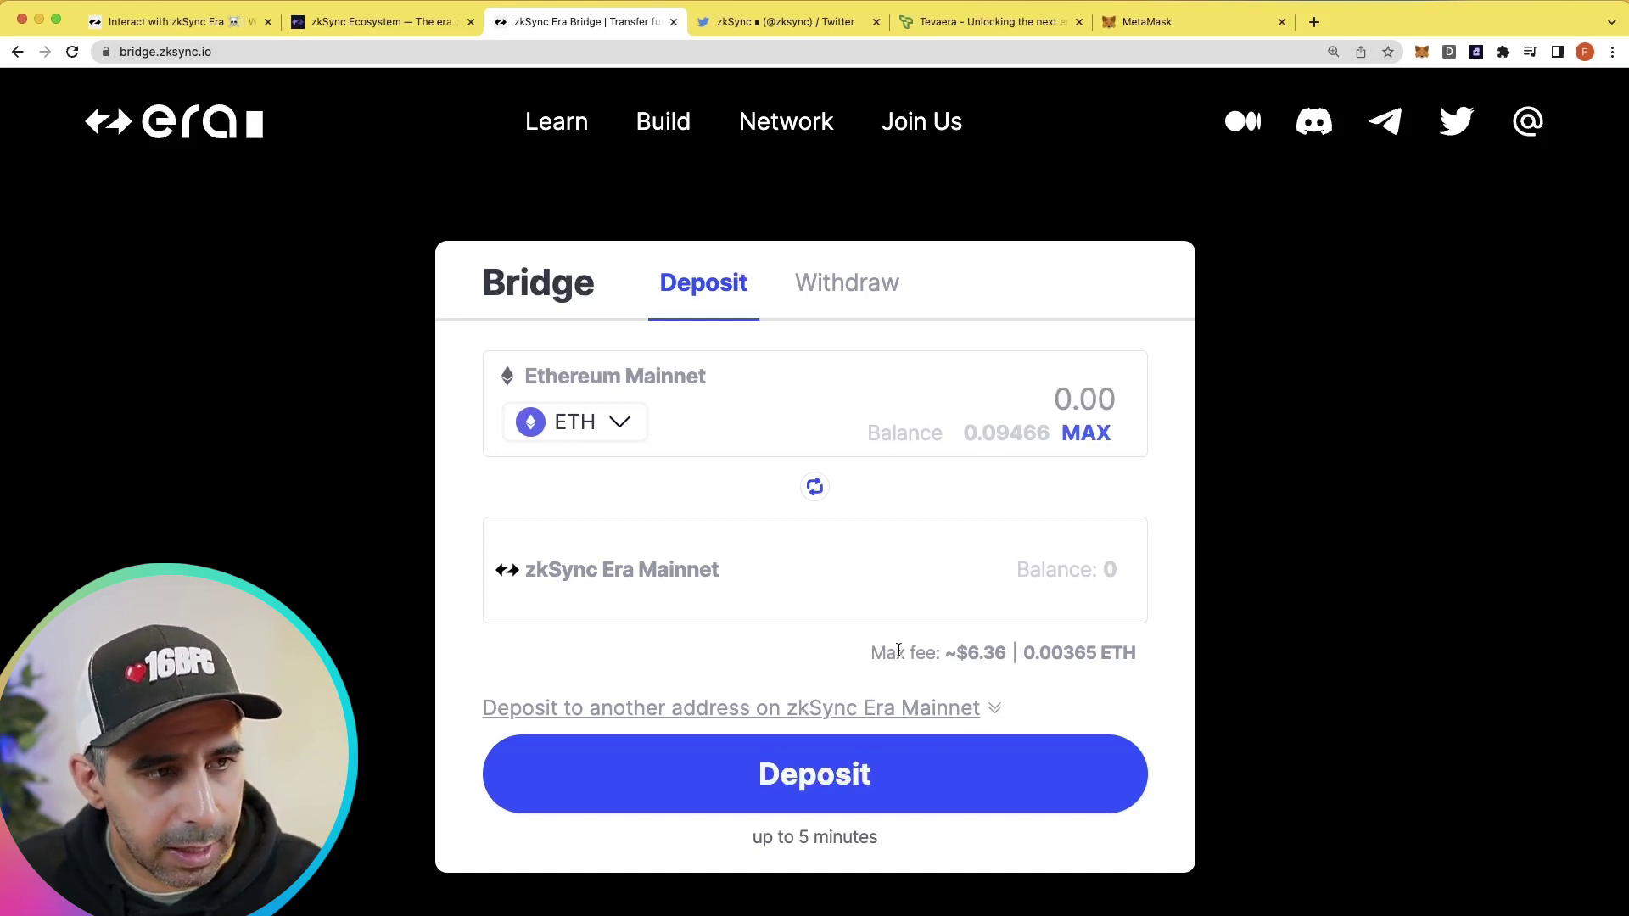
Step: Highlight the estimated ~$6.36 max fee in the Deposit form
{"action": "left_click_drag", "start_coordinate": [870, 648], "coordinate": [1003, 664]}
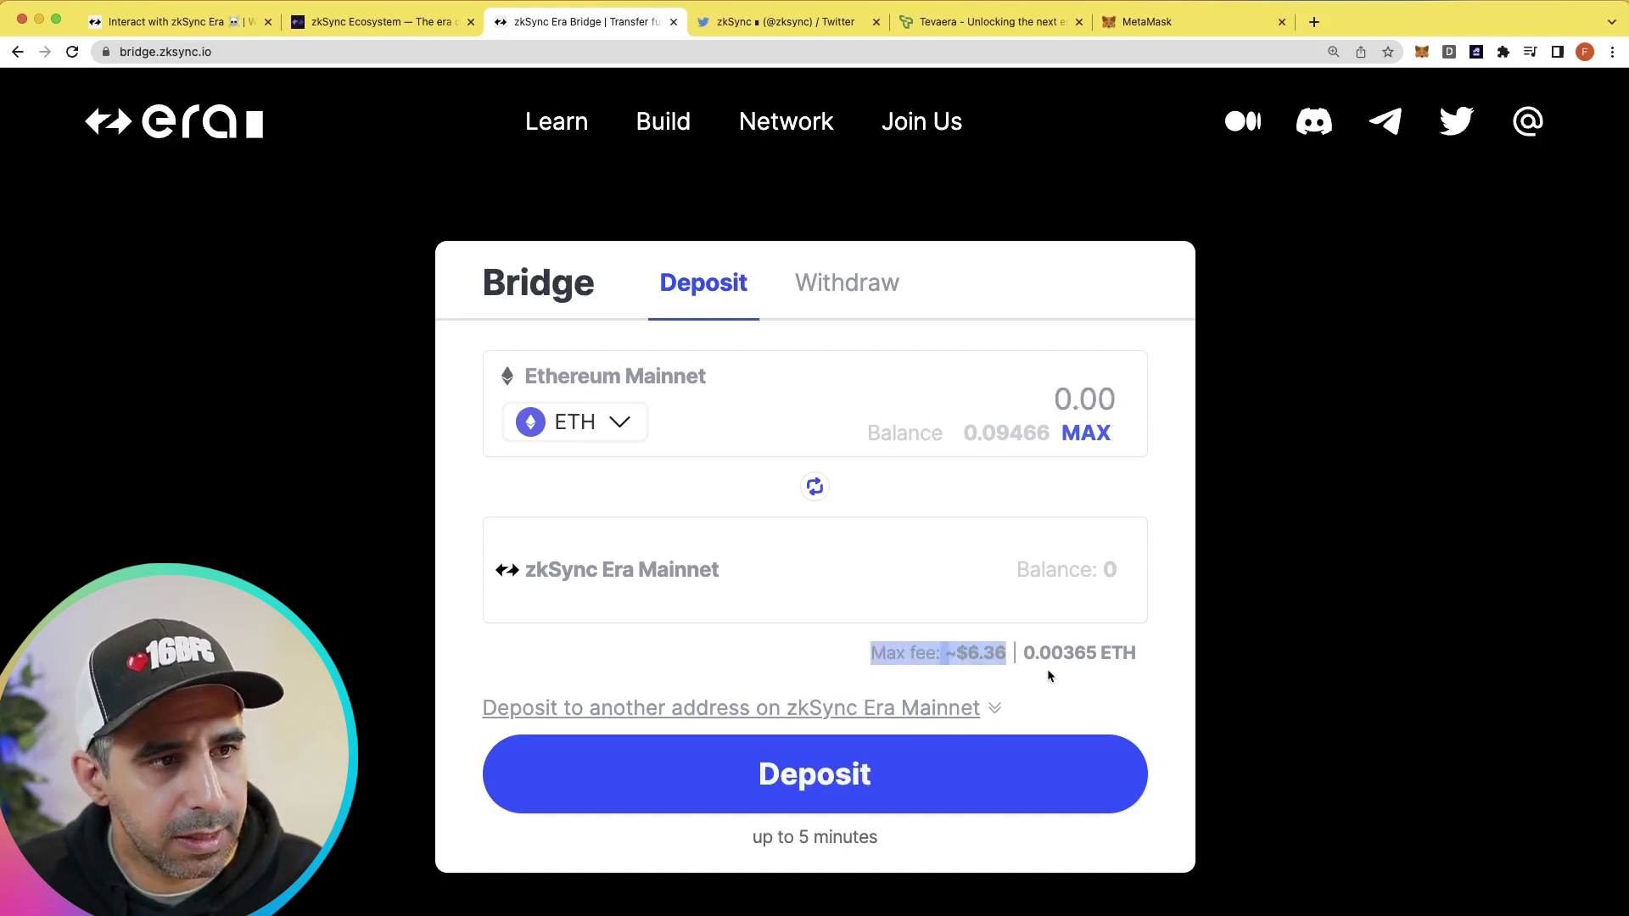
{"action": "left_click", "coordinate": [956, 664]}
{"action": "mouse_move", "coordinate": [1052, 660]}
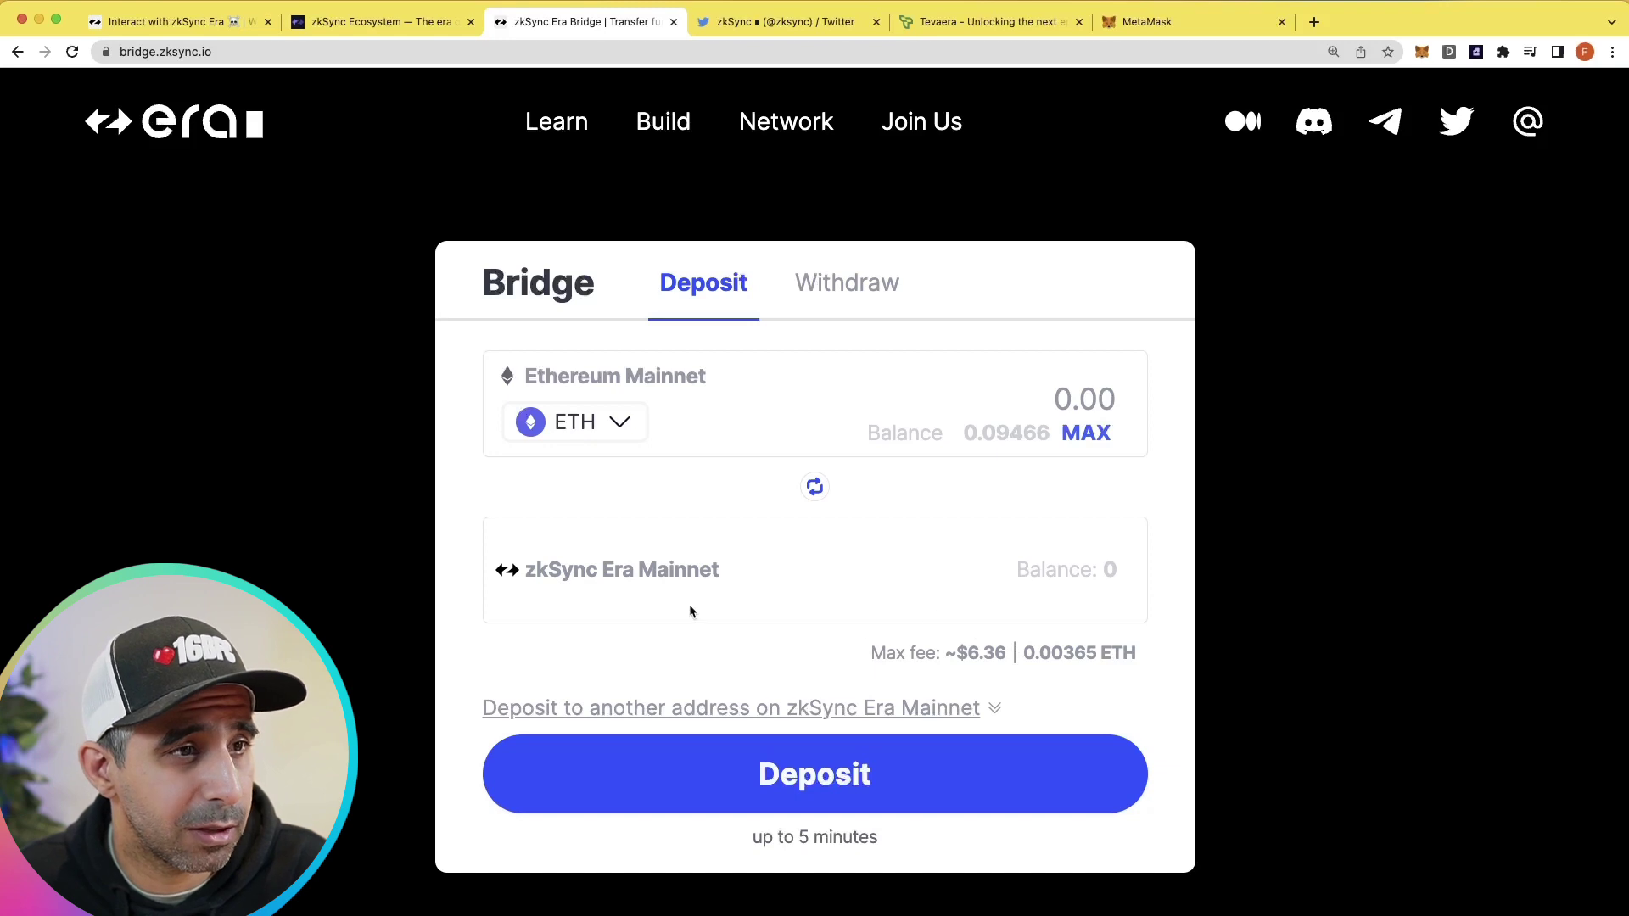
Step: Expand the deposit-to-another-address section, prefilled with the wallet address, and review it
{"action": "left_click", "coordinate": [993, 713]}
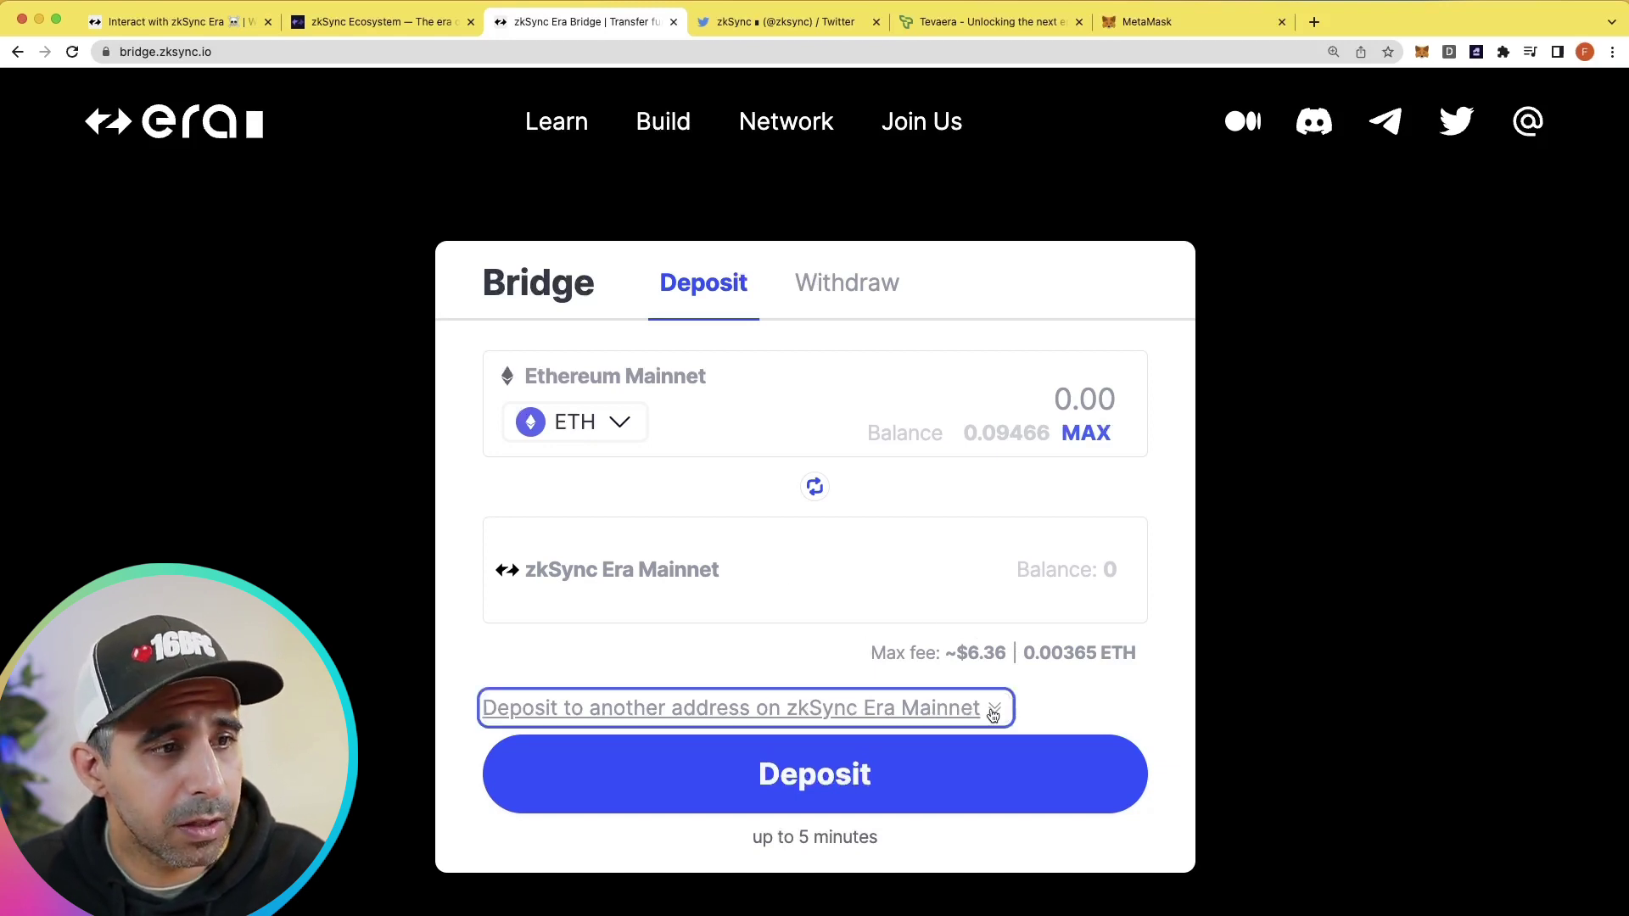
{"action": "scroll", "coordinate": [759, 584], "scroll_direction": "down", "scroll_amount": 1}
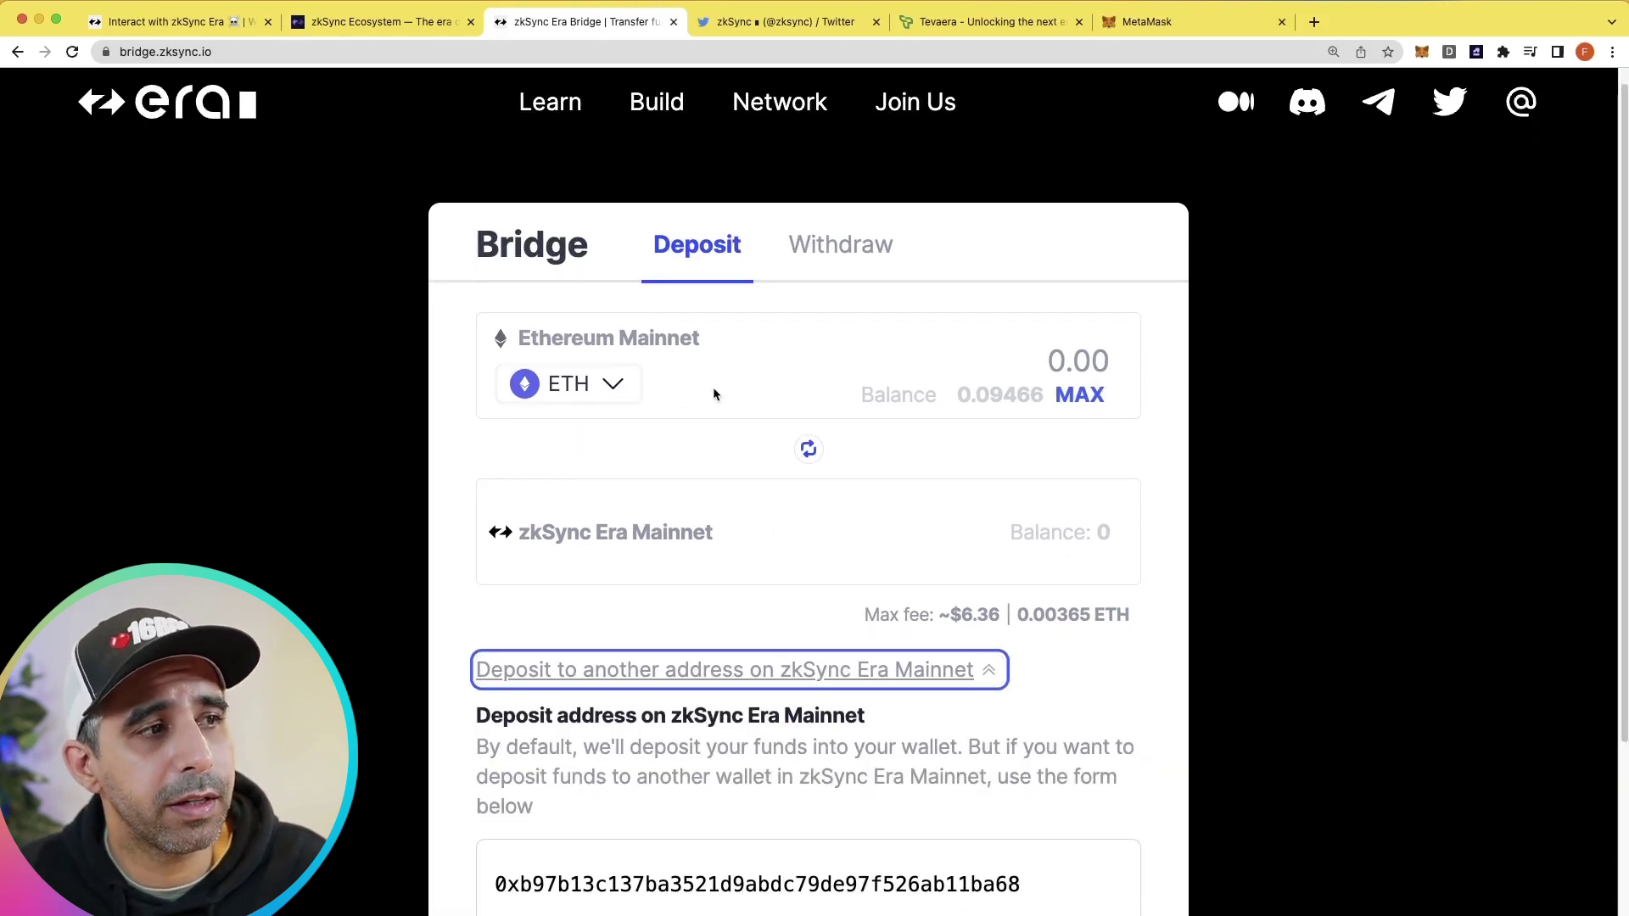
{"action": "scroll", "coordinate": [717, 399], "scroll_direction": "down", "scroll_amount": 1}
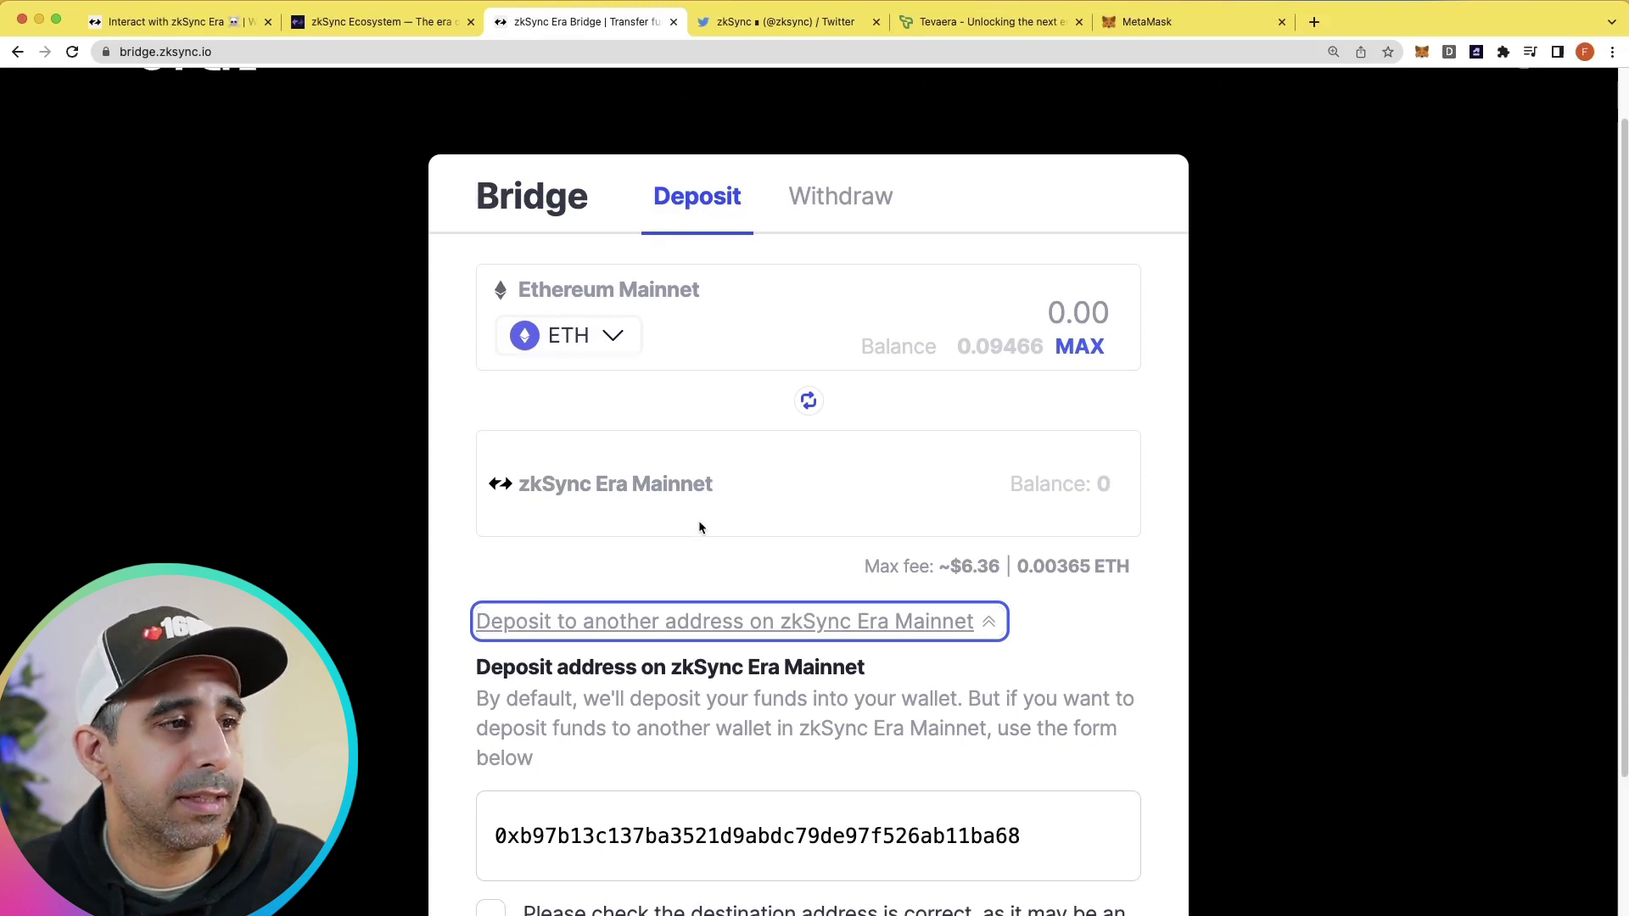
{"action": "scroll", "coordinate": [699, 528], "scroll_direction": "down", "scroll_amount": 3}
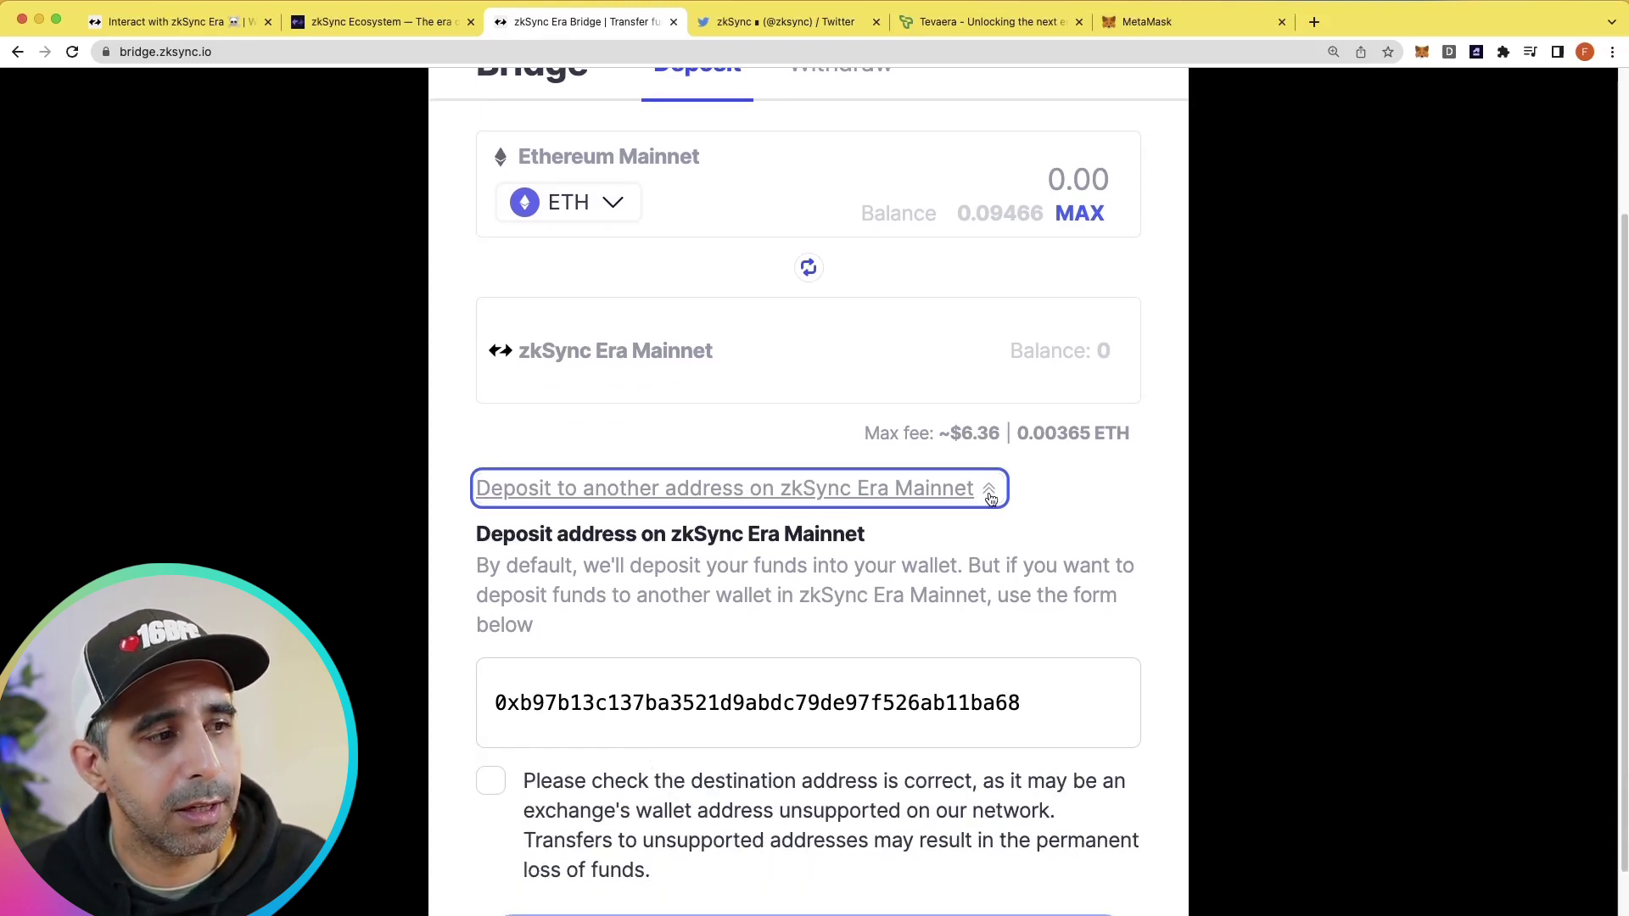
{"action": "scroll", "coordinate": [991, 500], "scroll_direction": "up", "scroll_amount": 4}
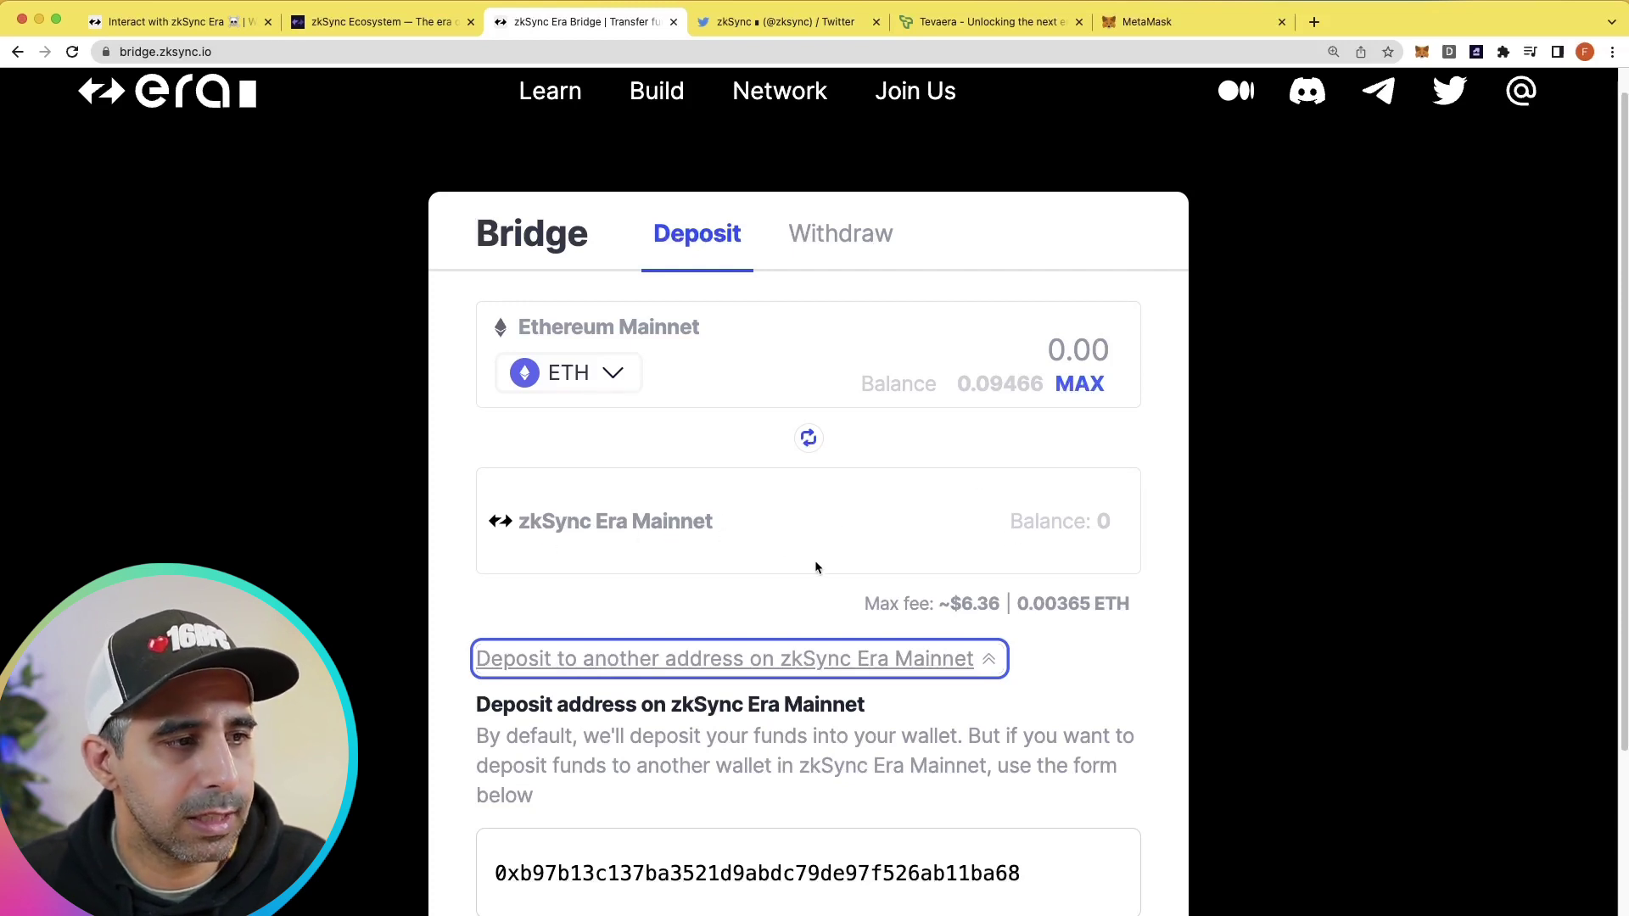
{"action": "scroll", "coordinate": [805, 564], "scroll_direction": "down", "scroll_amount": 3}
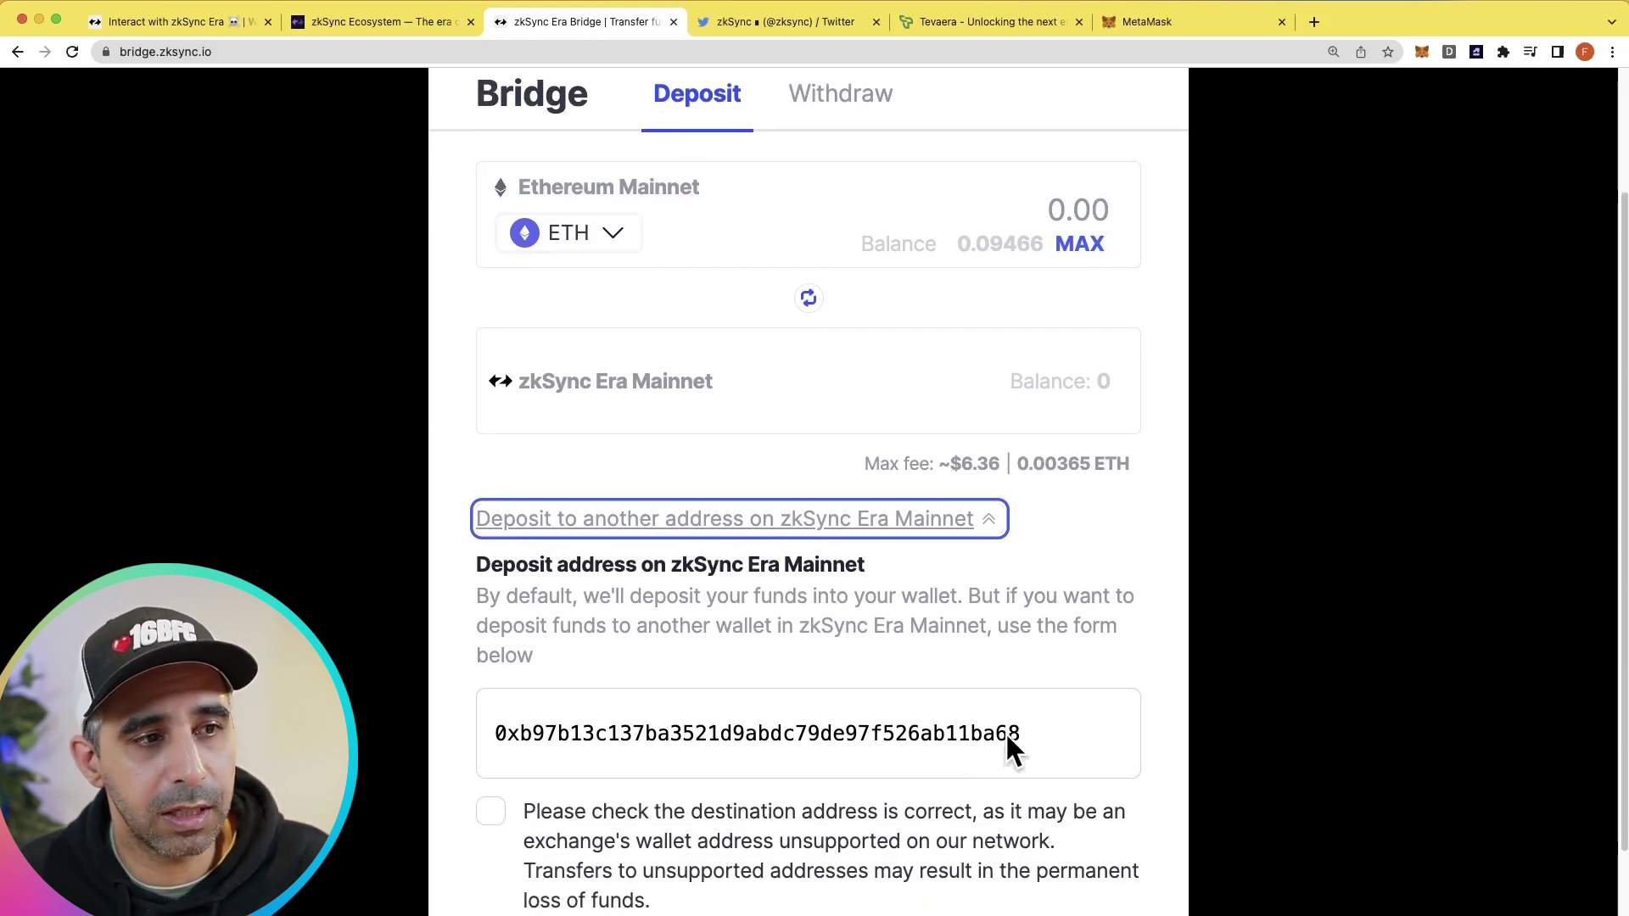
Step: Collapse the deposit-to-another-address section and enter 0.04 ETH as the deposit amount
{"action": "left_click", "coordinate": [987, 527]}
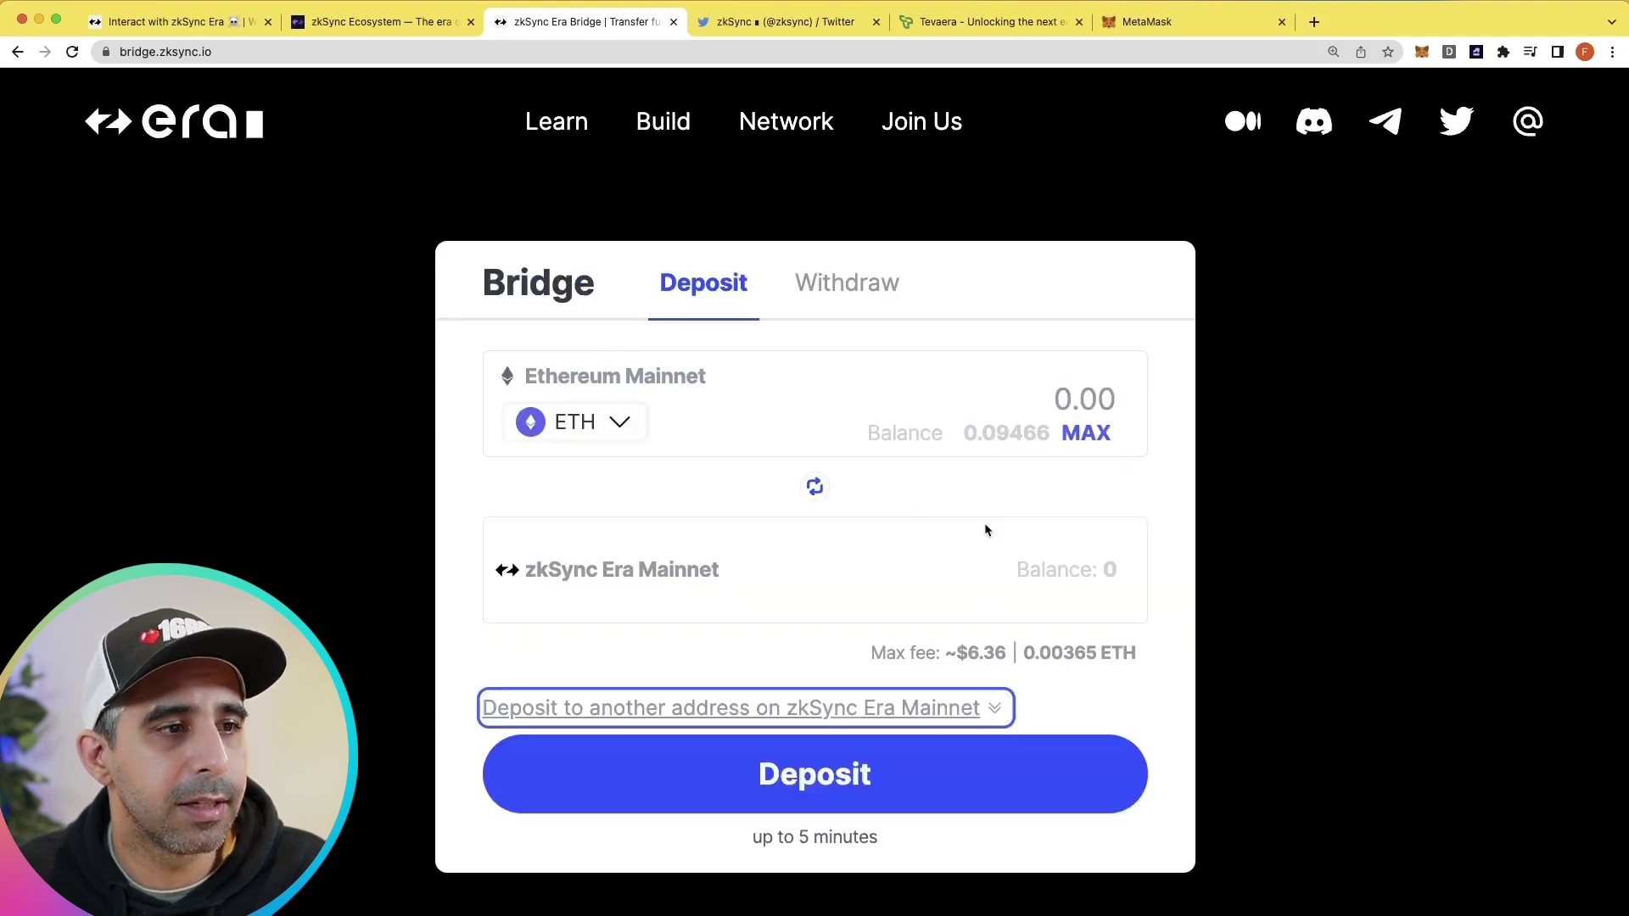
{"action": "left_click", "coordinate": [1058, 399]}
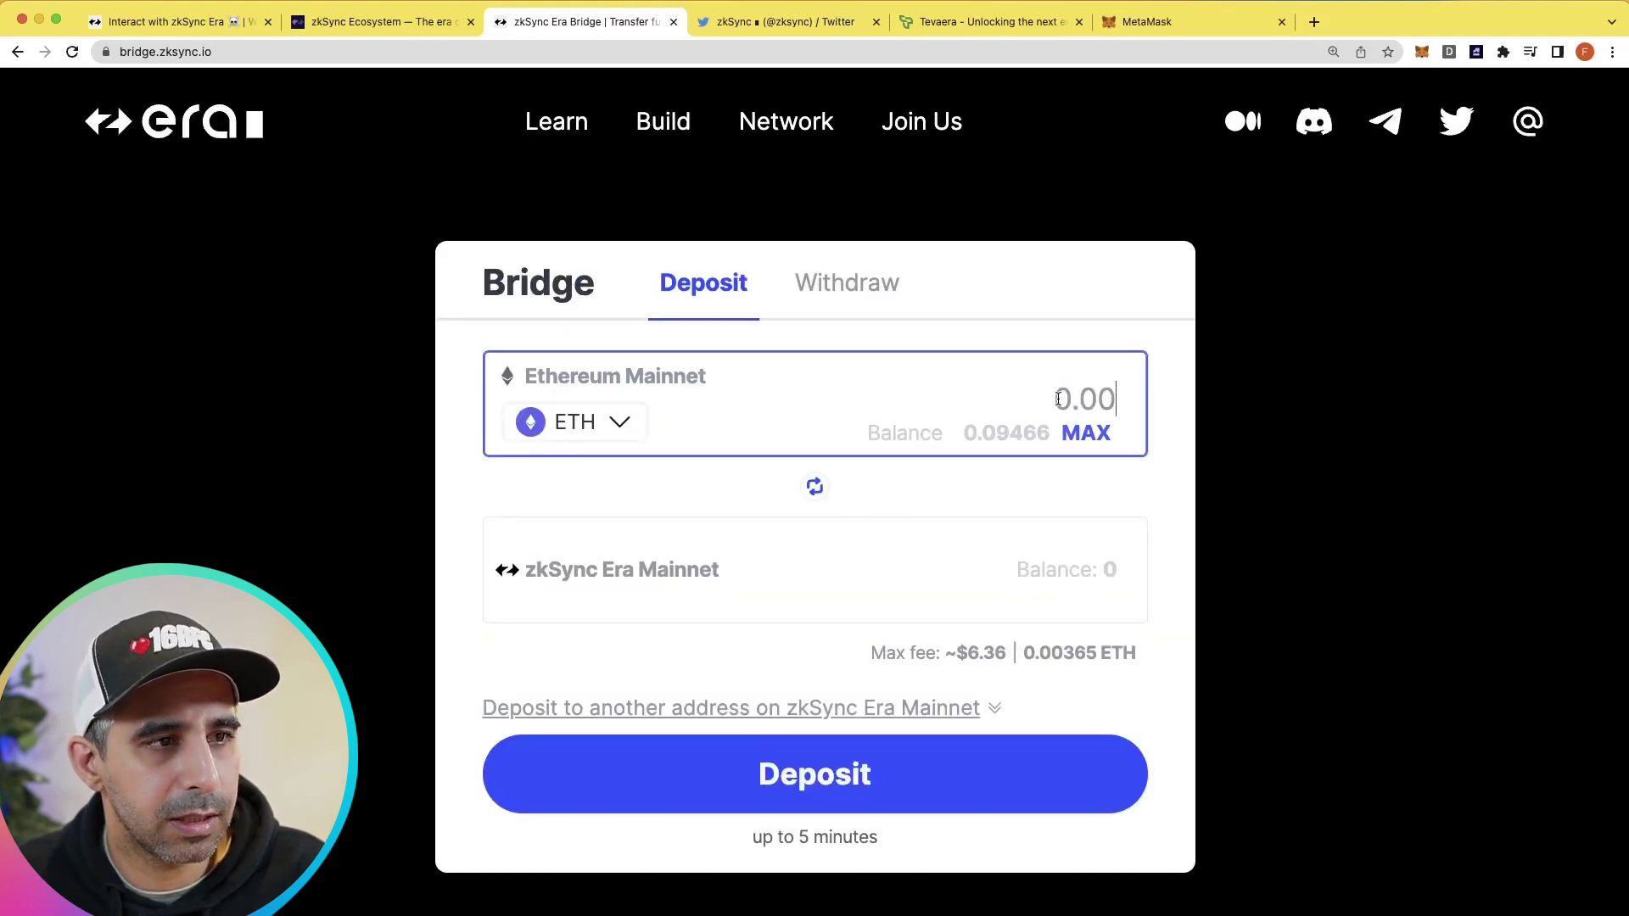
{"action": "type", "text": "0.04"}
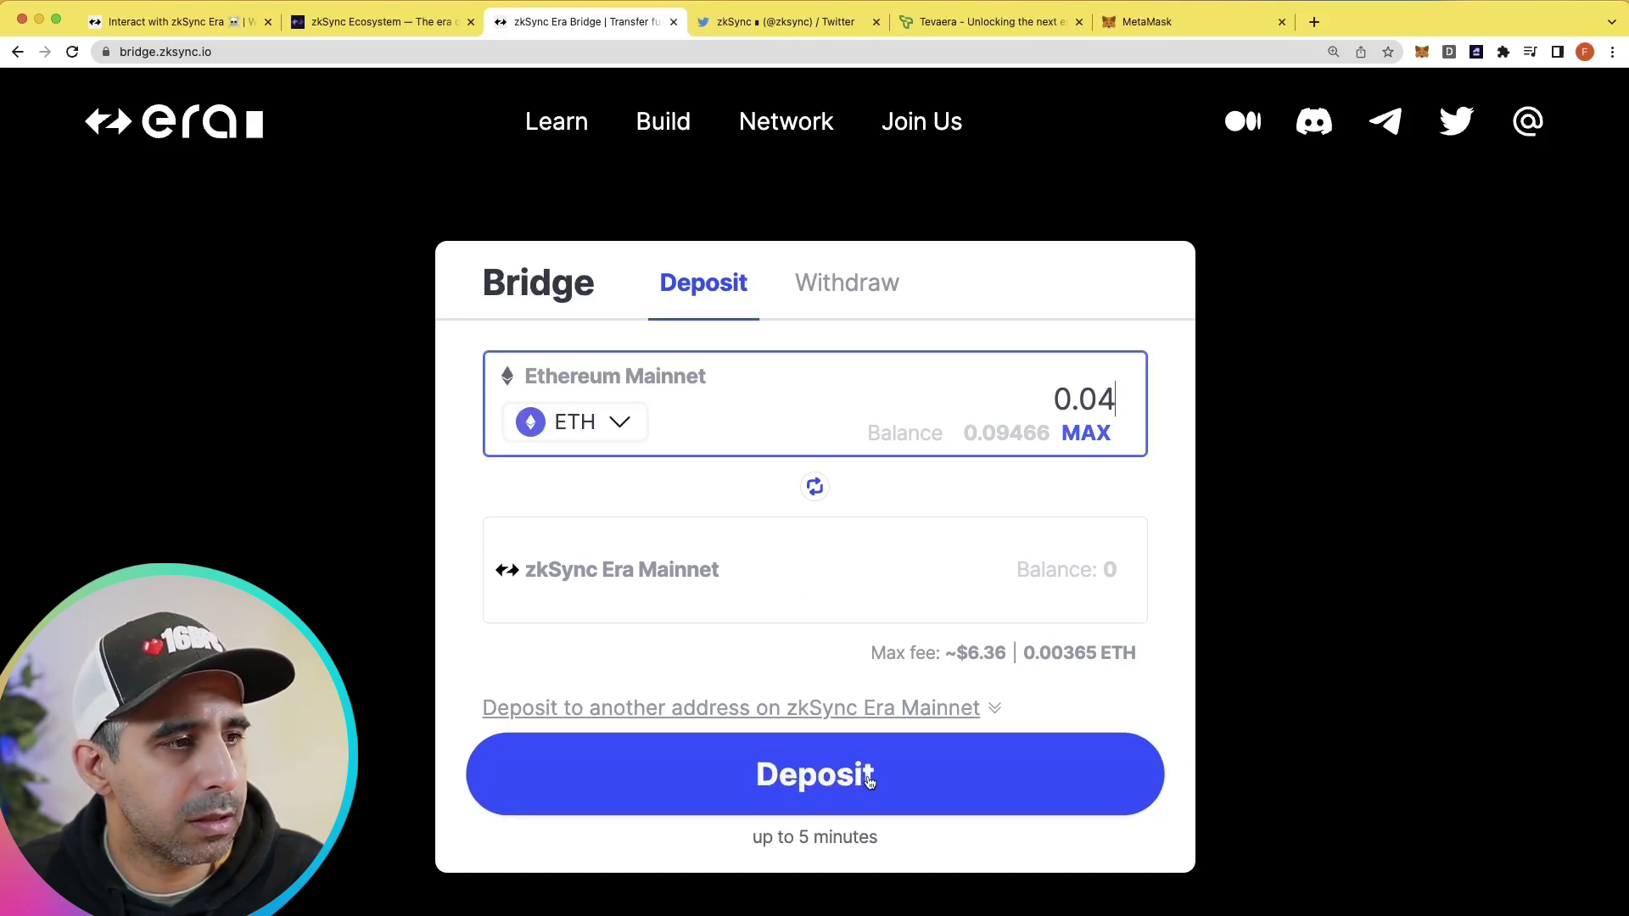
Step: Deposit 0.04 ETH with MetaMask confirmation, dismiss the rating popup, and request adding zkSync to MetaMask
{"action": "left_click", "coordinate": [899, 791]}
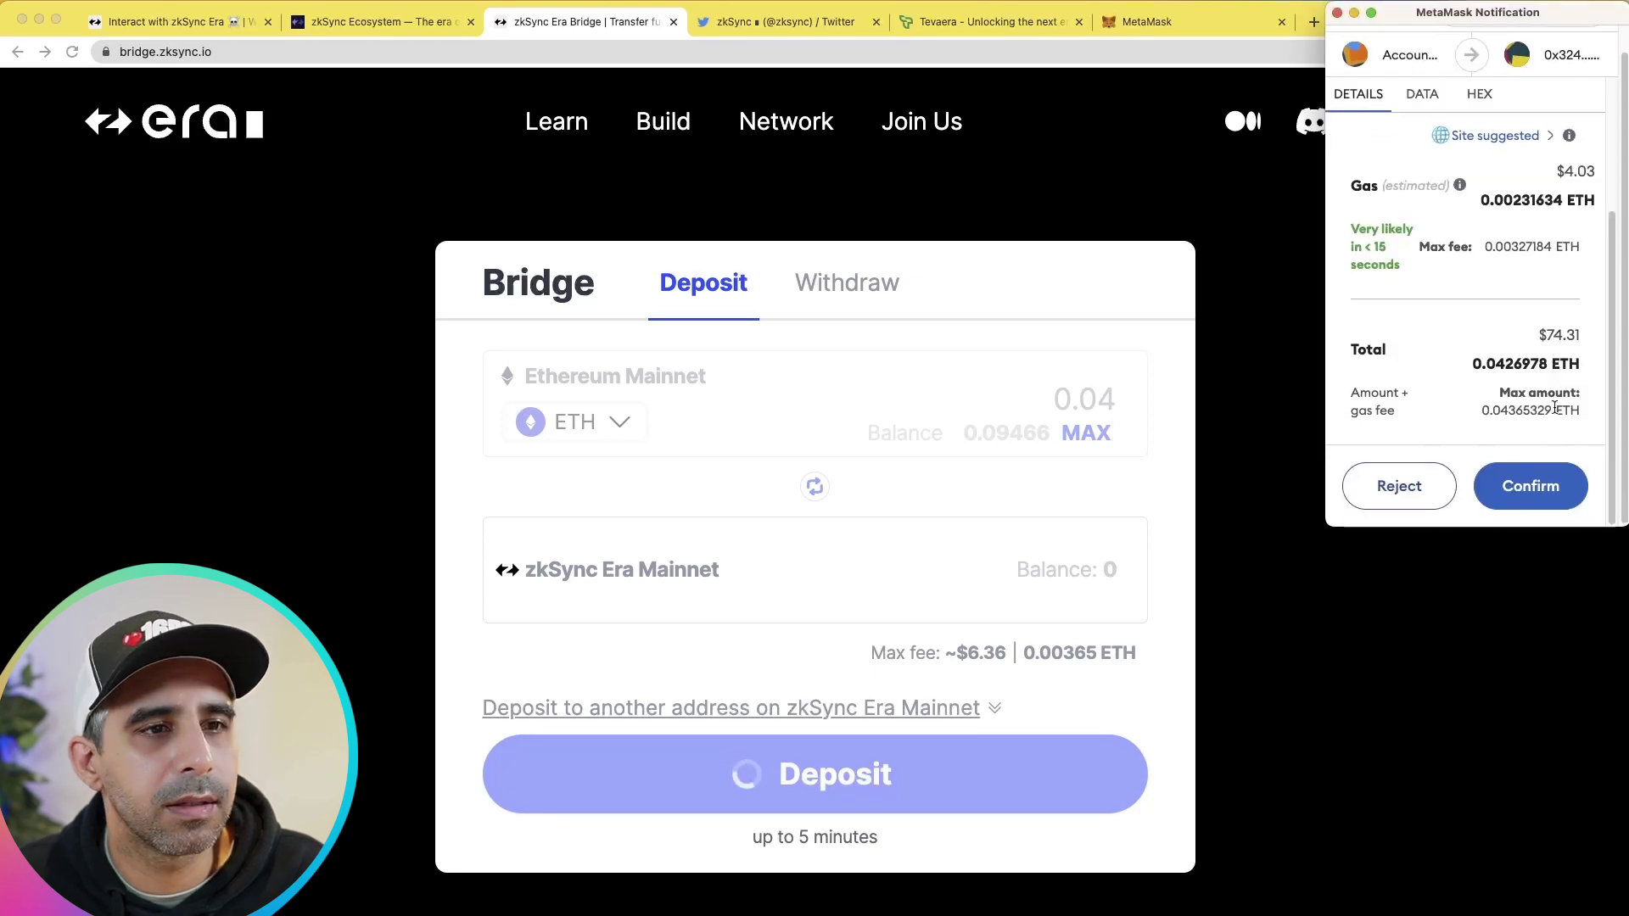
{"action": "scroll", "coordinate": [1511, 257], "scroll_direction": "up", "scroll_amount": 1}
{"action": "left_click", "coordinate": [1530, 497]}
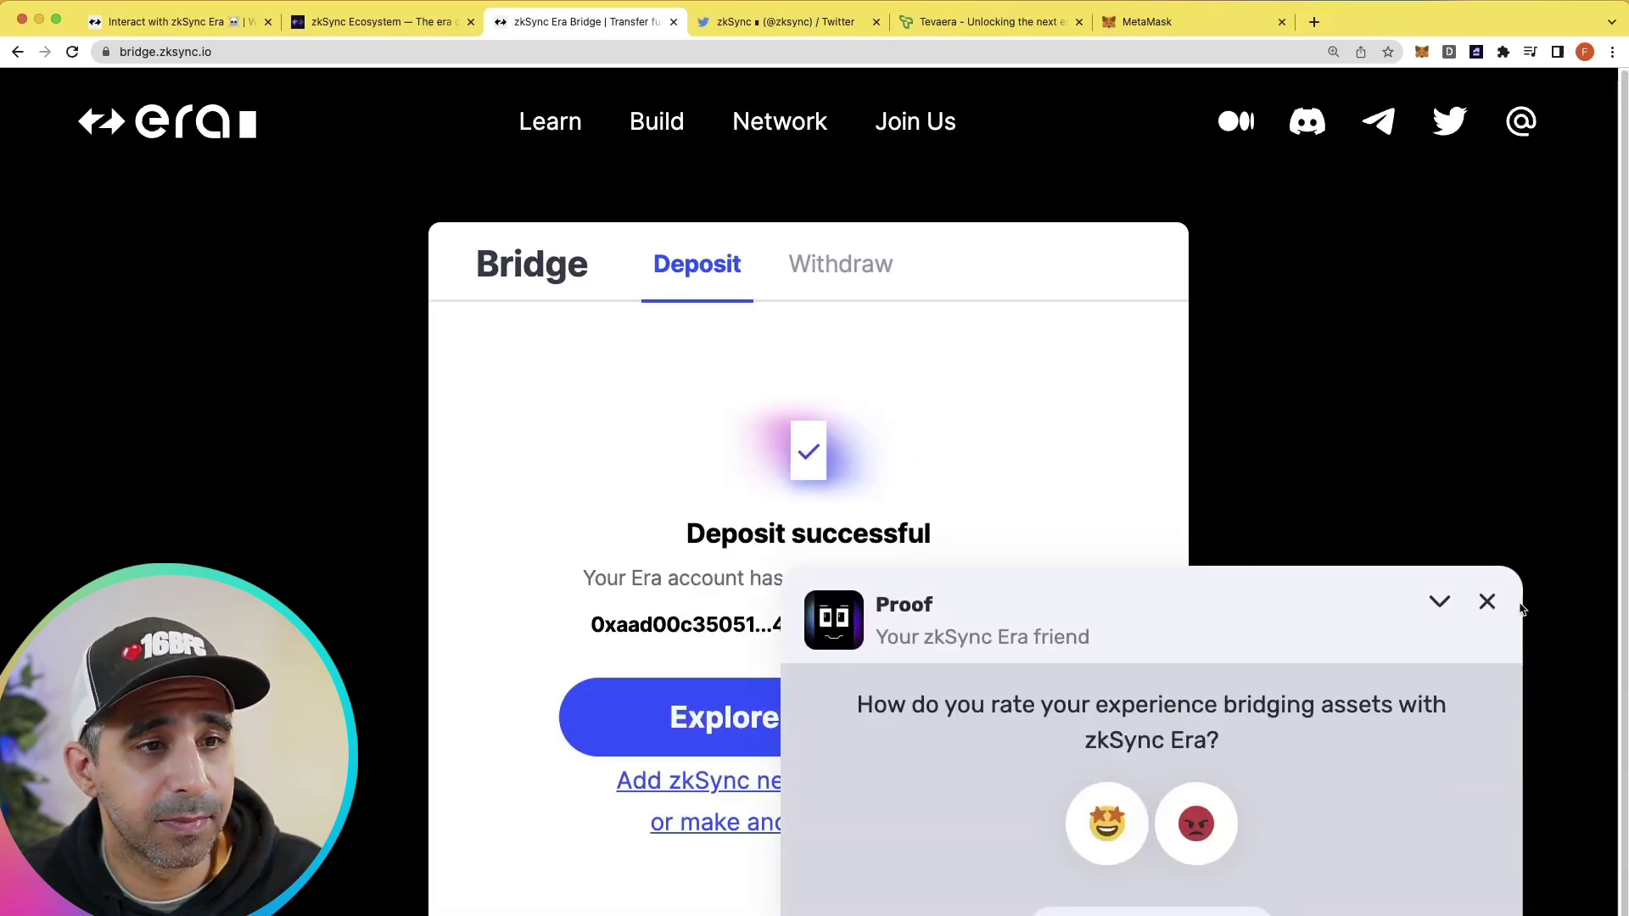
{"action": "left_click", "coordinate": [1488, 604]}
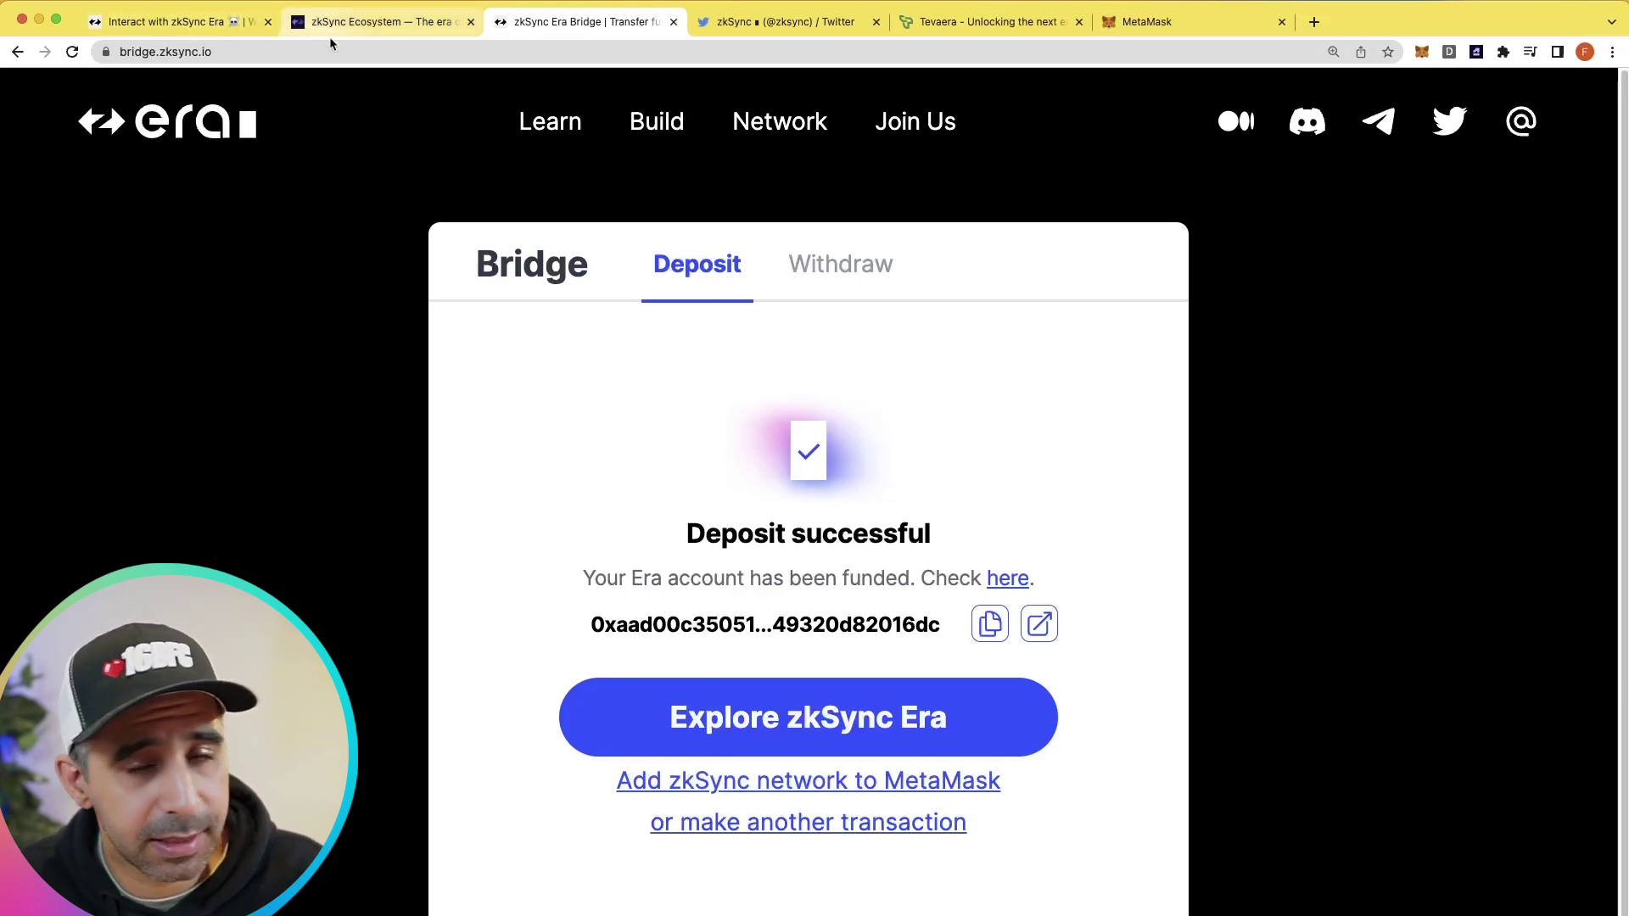
{"action": "left_click", "coordinate": [757, 786]}
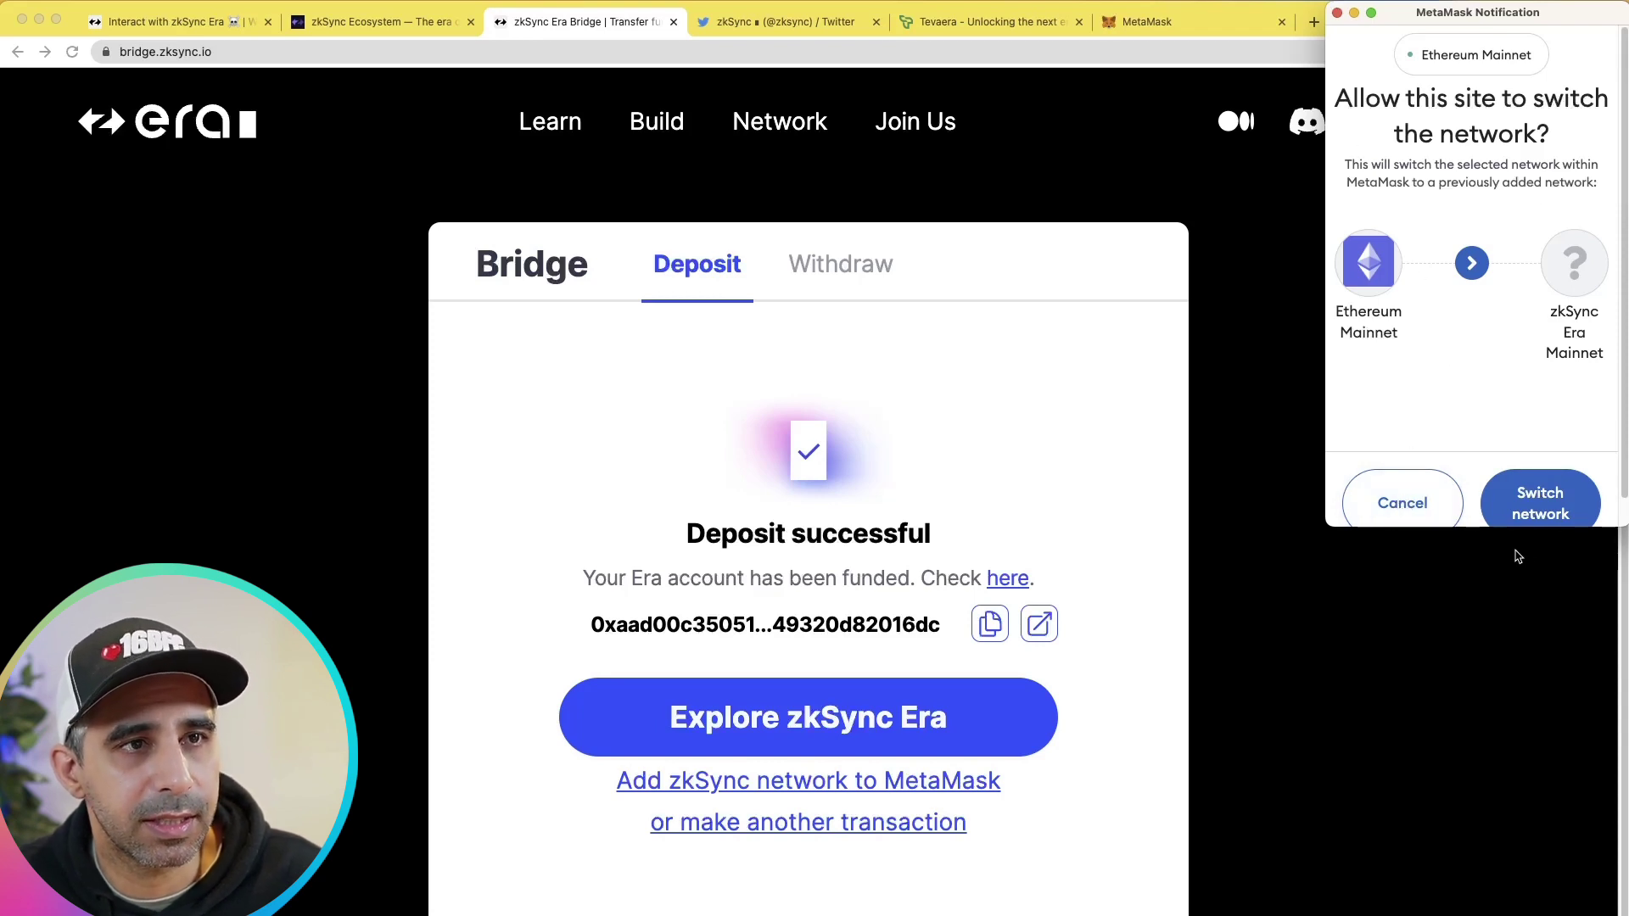
Step: Approve the switch to zkSync Era Mainnet and check MetaMask's 0.0401 ETH balance
{"action": "left_click", "coordinate": [1542, 505]}
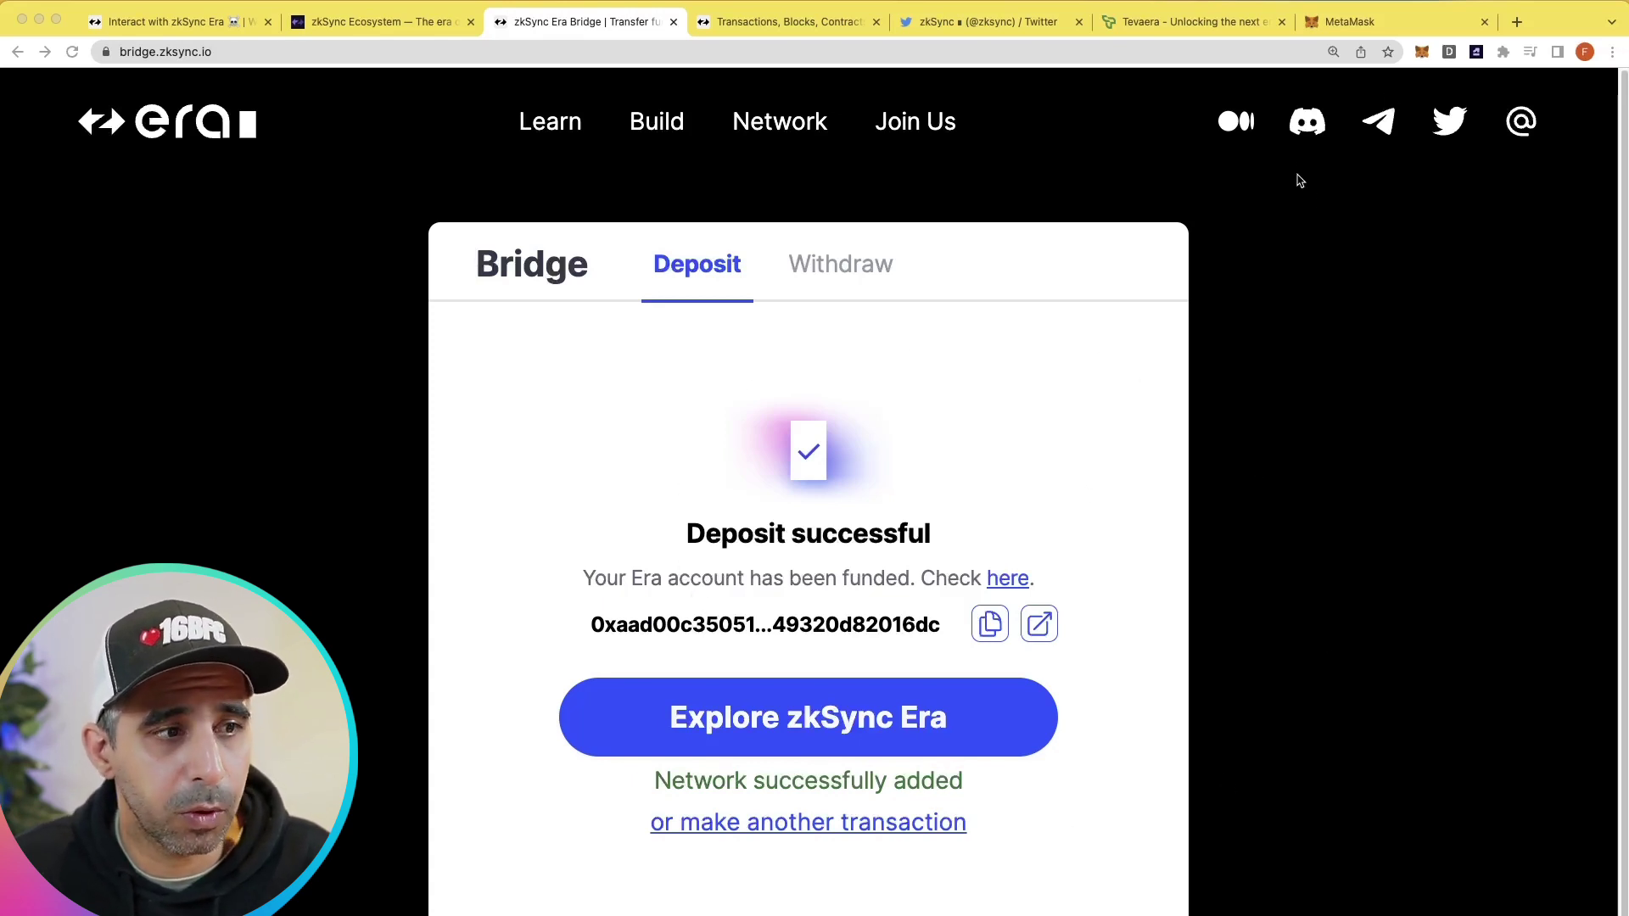
{"action": "left_click", "coordinate": [1422, 55]}
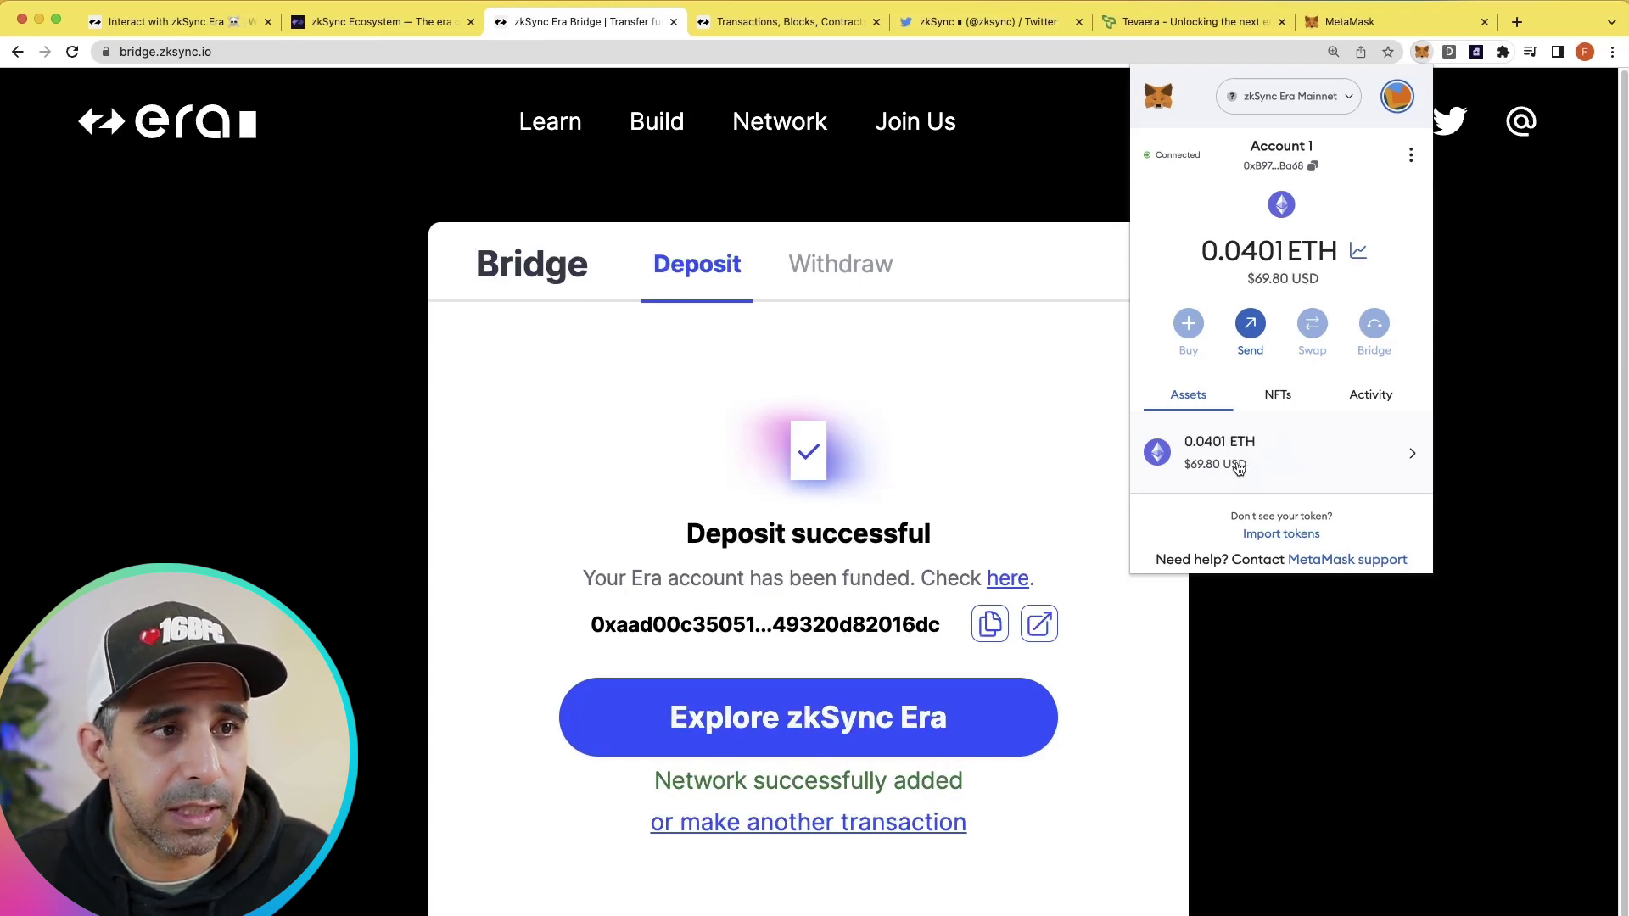
{"action": "left_click", "coordinate": [1303, 461]}
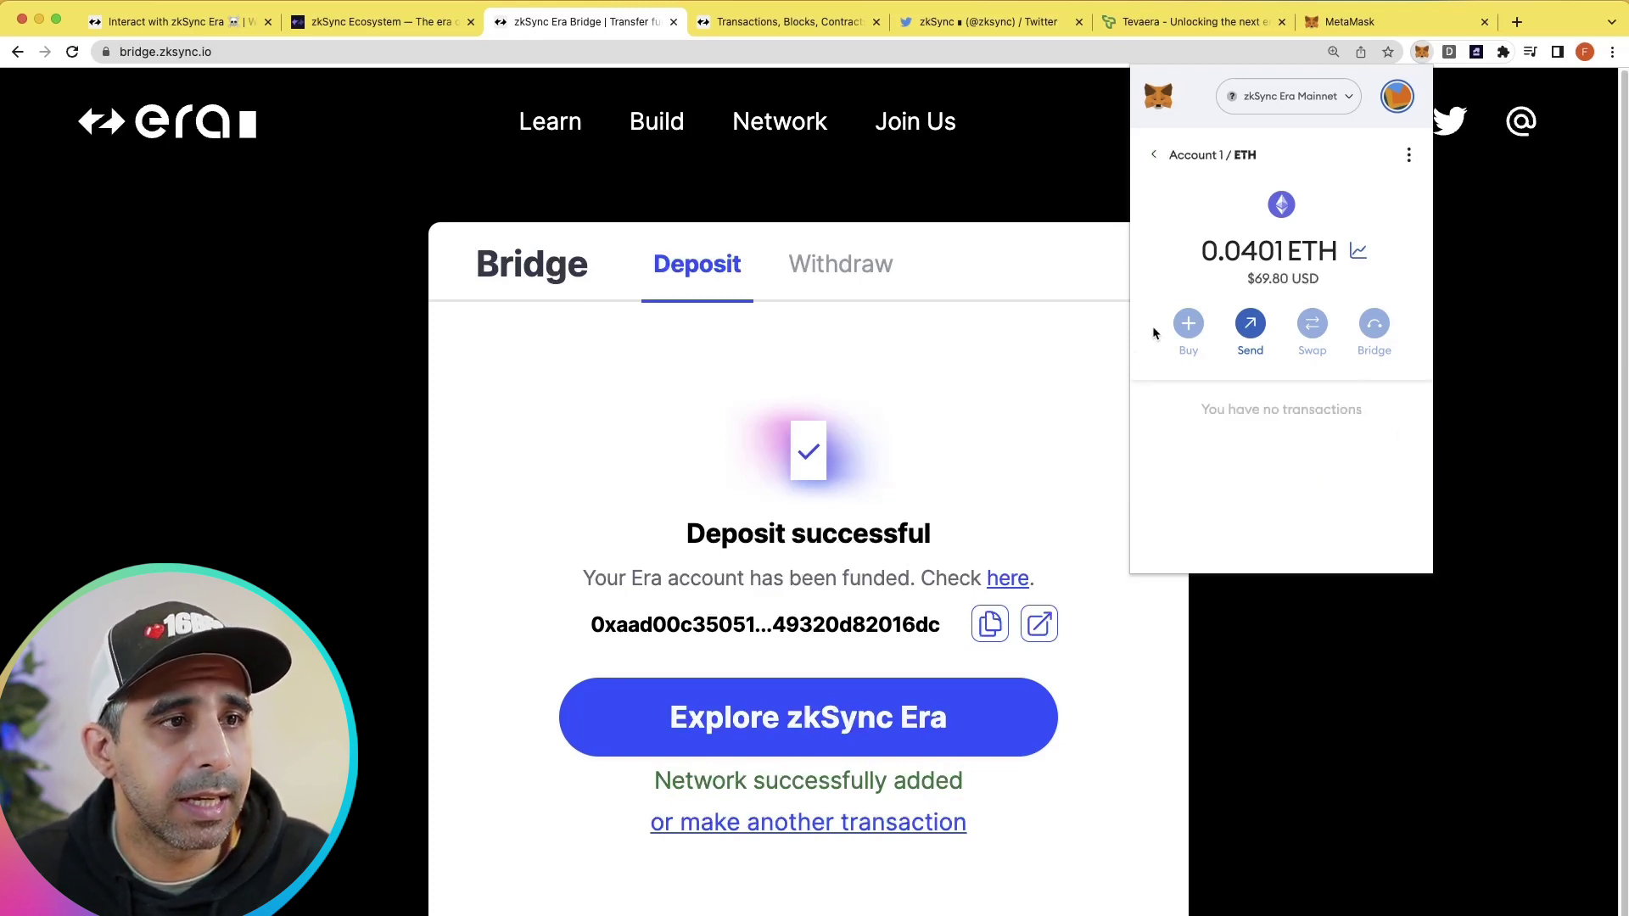
{"action": "left_click", "coordinate": [1120, 161]}
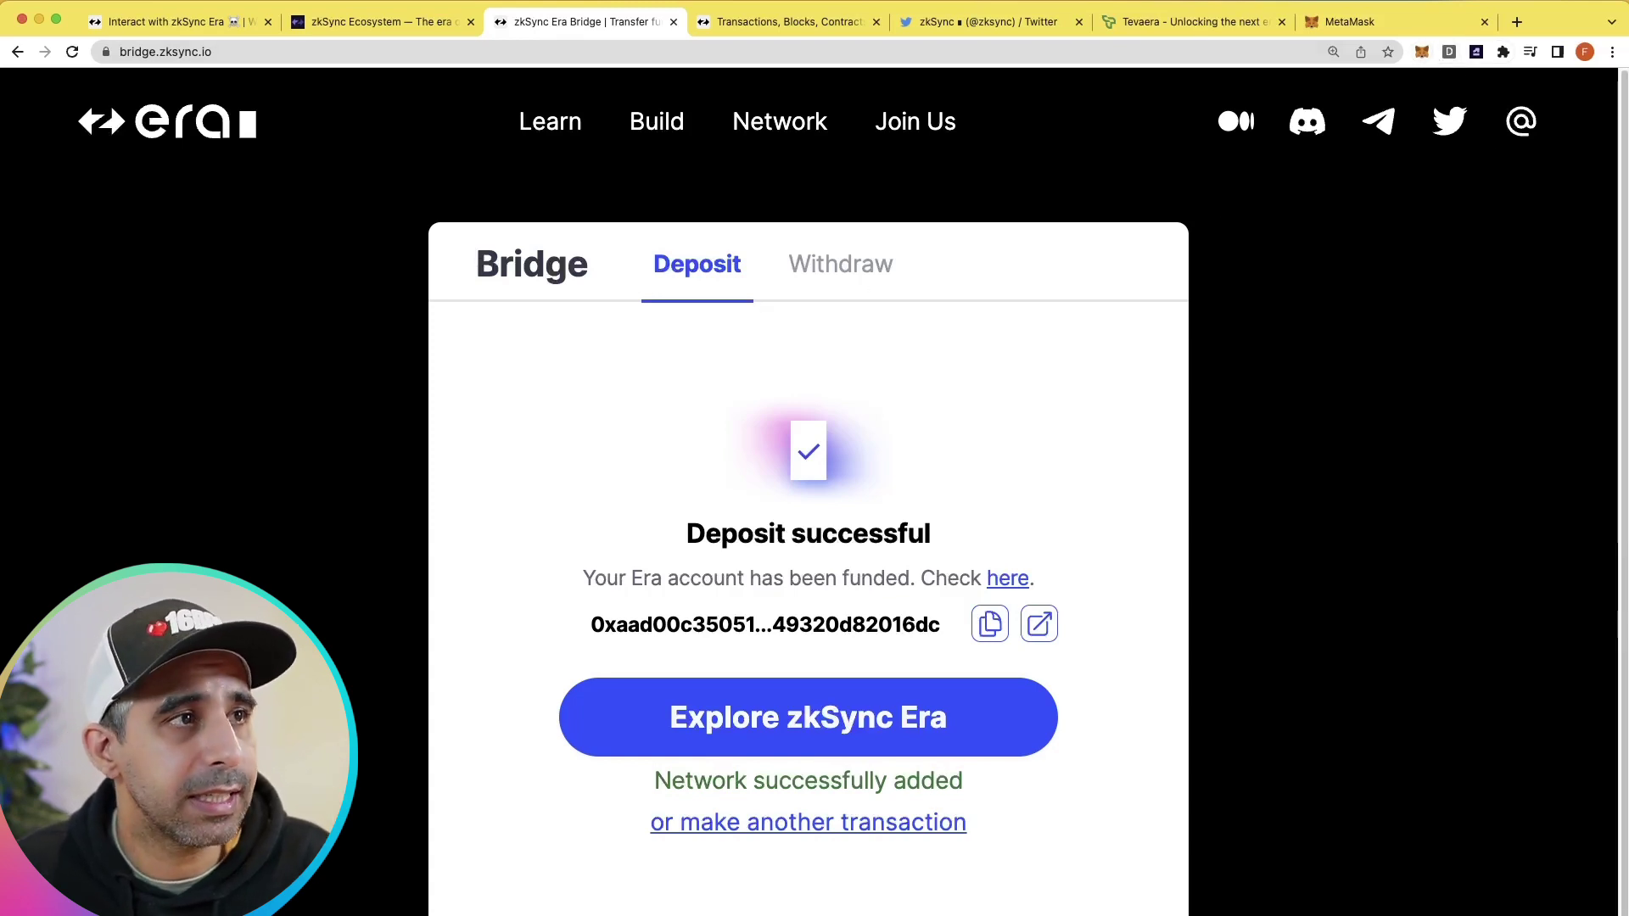
{"action": "left_click", "coordinate": [339, 22]}
{"action": "scroll", "coordinate": [933, 526], "scroll_direction": "down", "scroll_amount": 7}
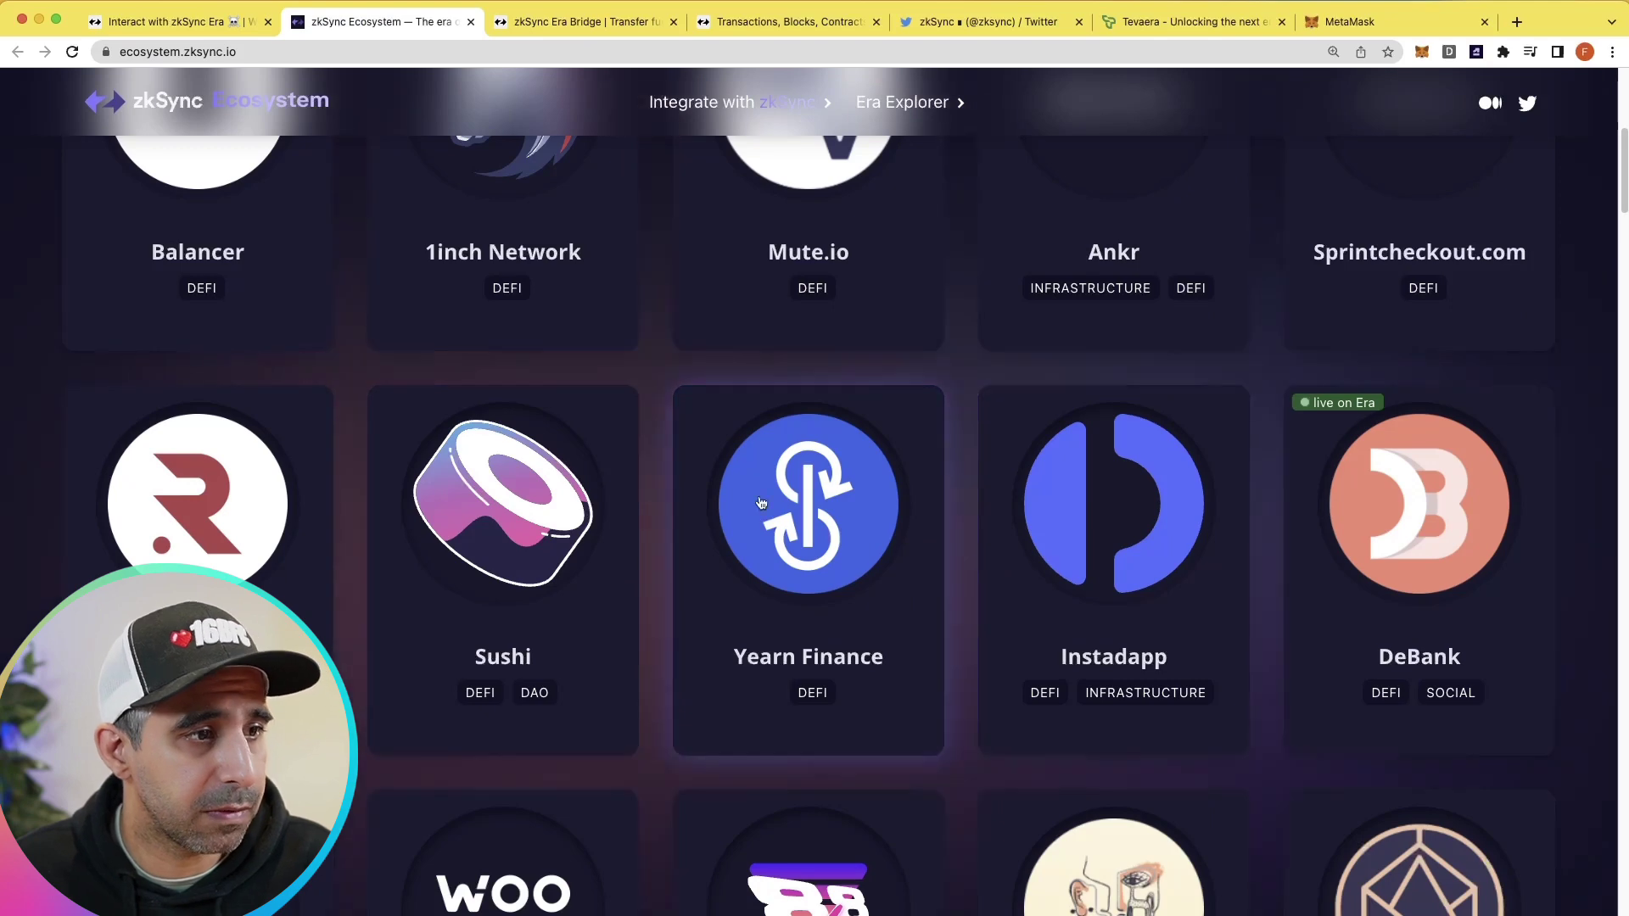
{"action": "scroll", "coordinate": [990, 574], "scroll_direction": "down", "scroll_amount": 6}
{"action": "scroll", "coordinate": [1051, 553], "scroll_direction": "down", "scroll_amount": 5}
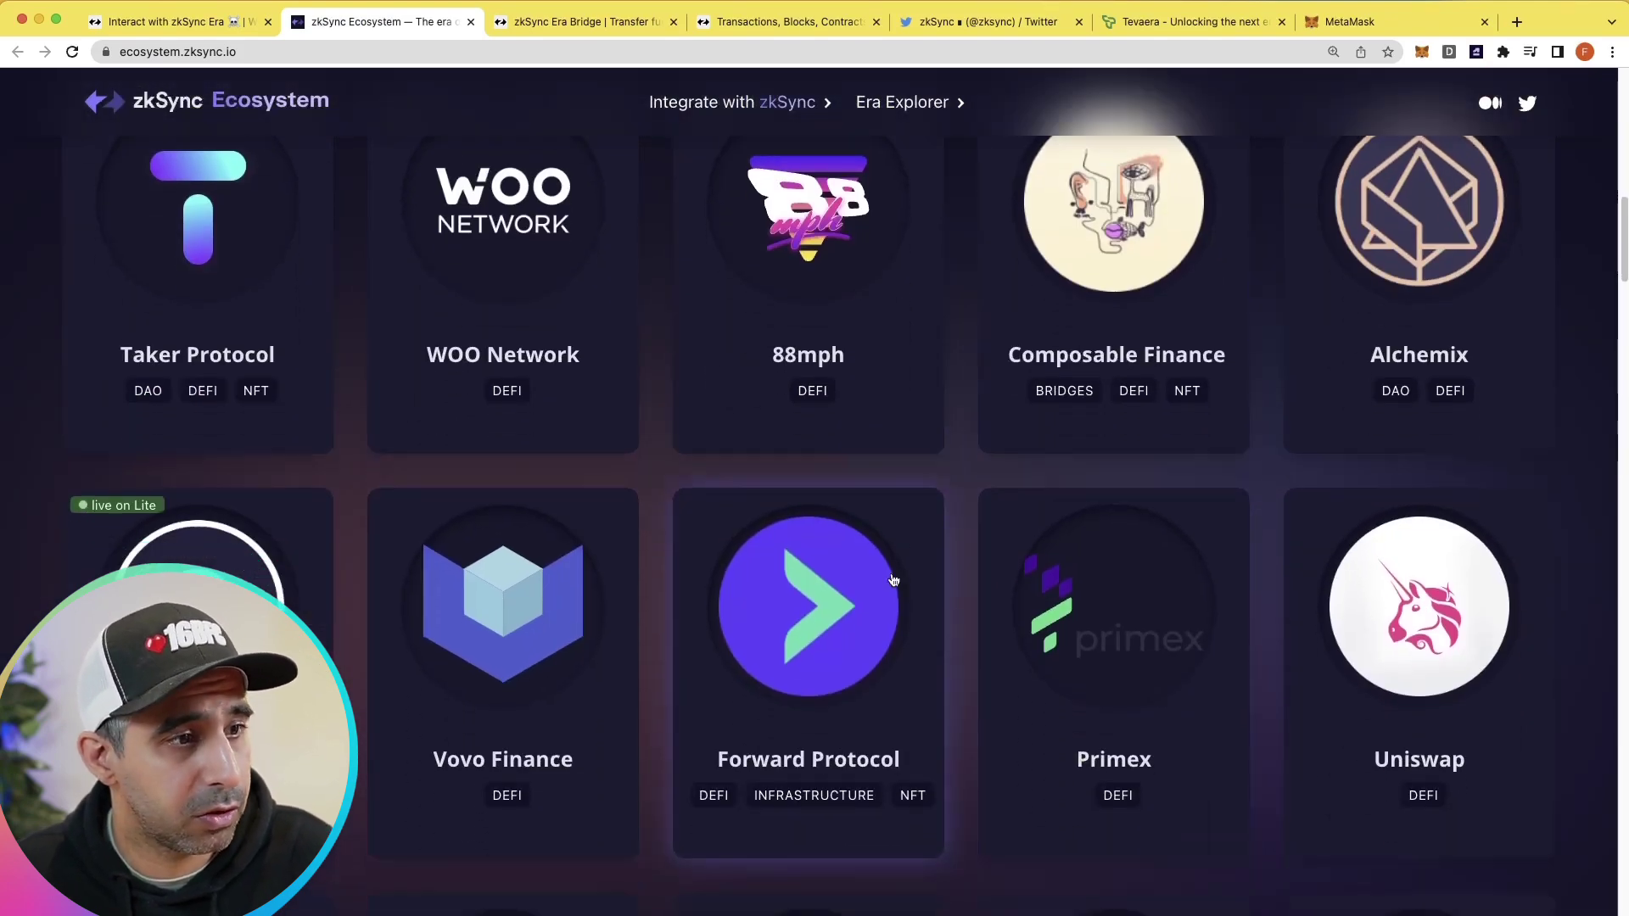
{"action": "scroll", "coordinate": [848, 603], "scroll_direction": "down", "scroll_amount": 8}
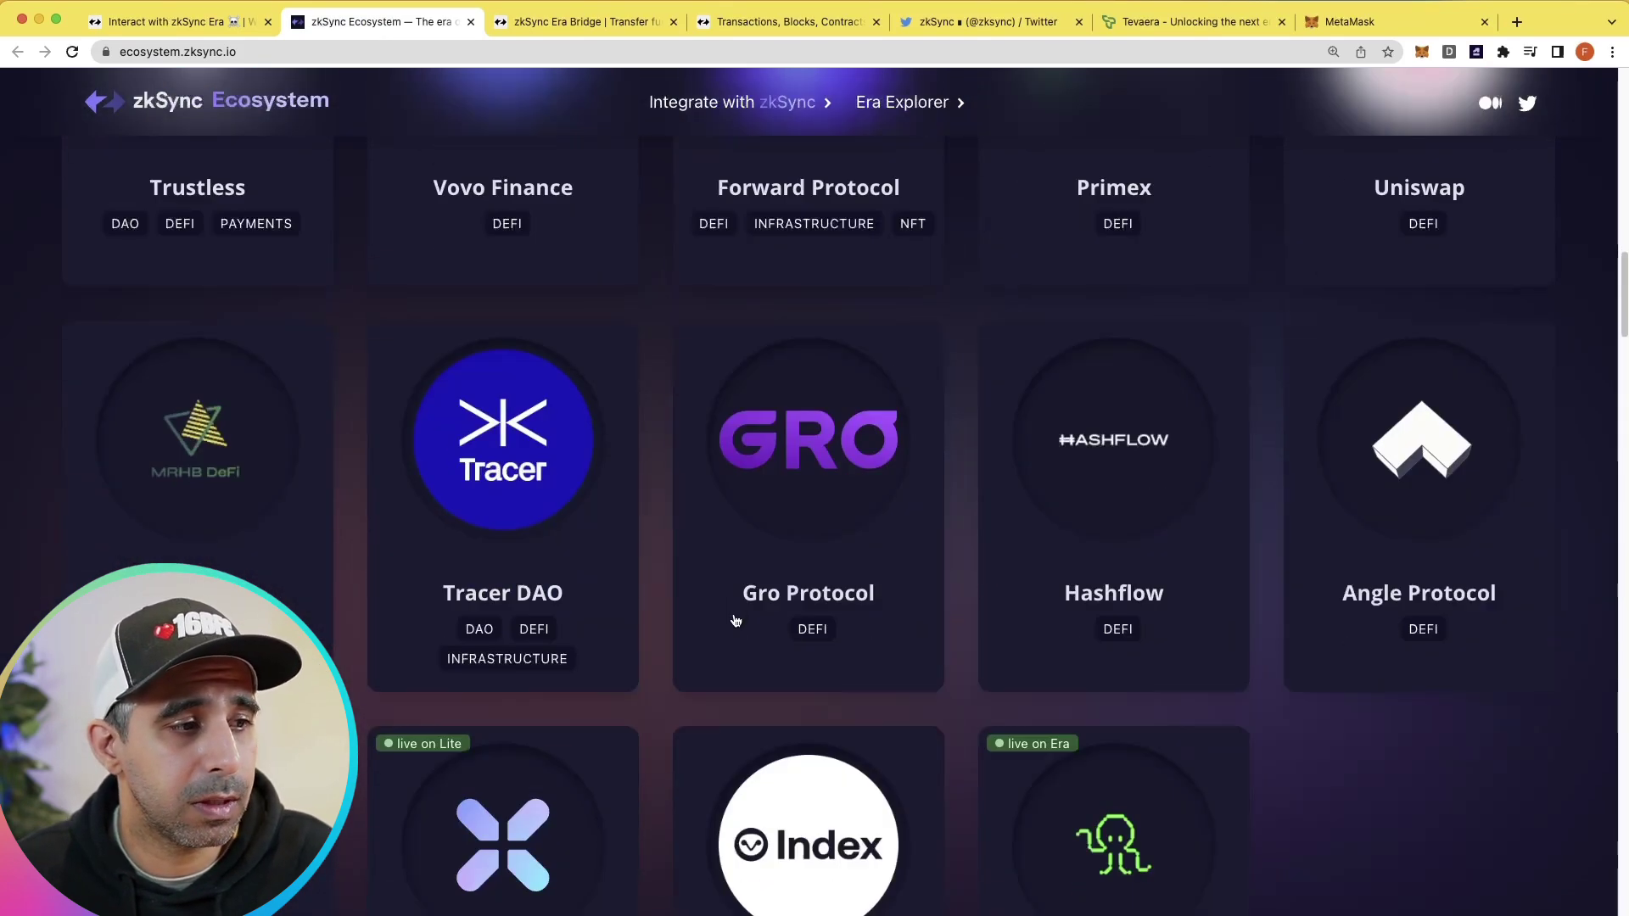
{"action": "scroll", "coordinate": [694, 602], "scroll_direction": "up", "scroll_amount": 3}
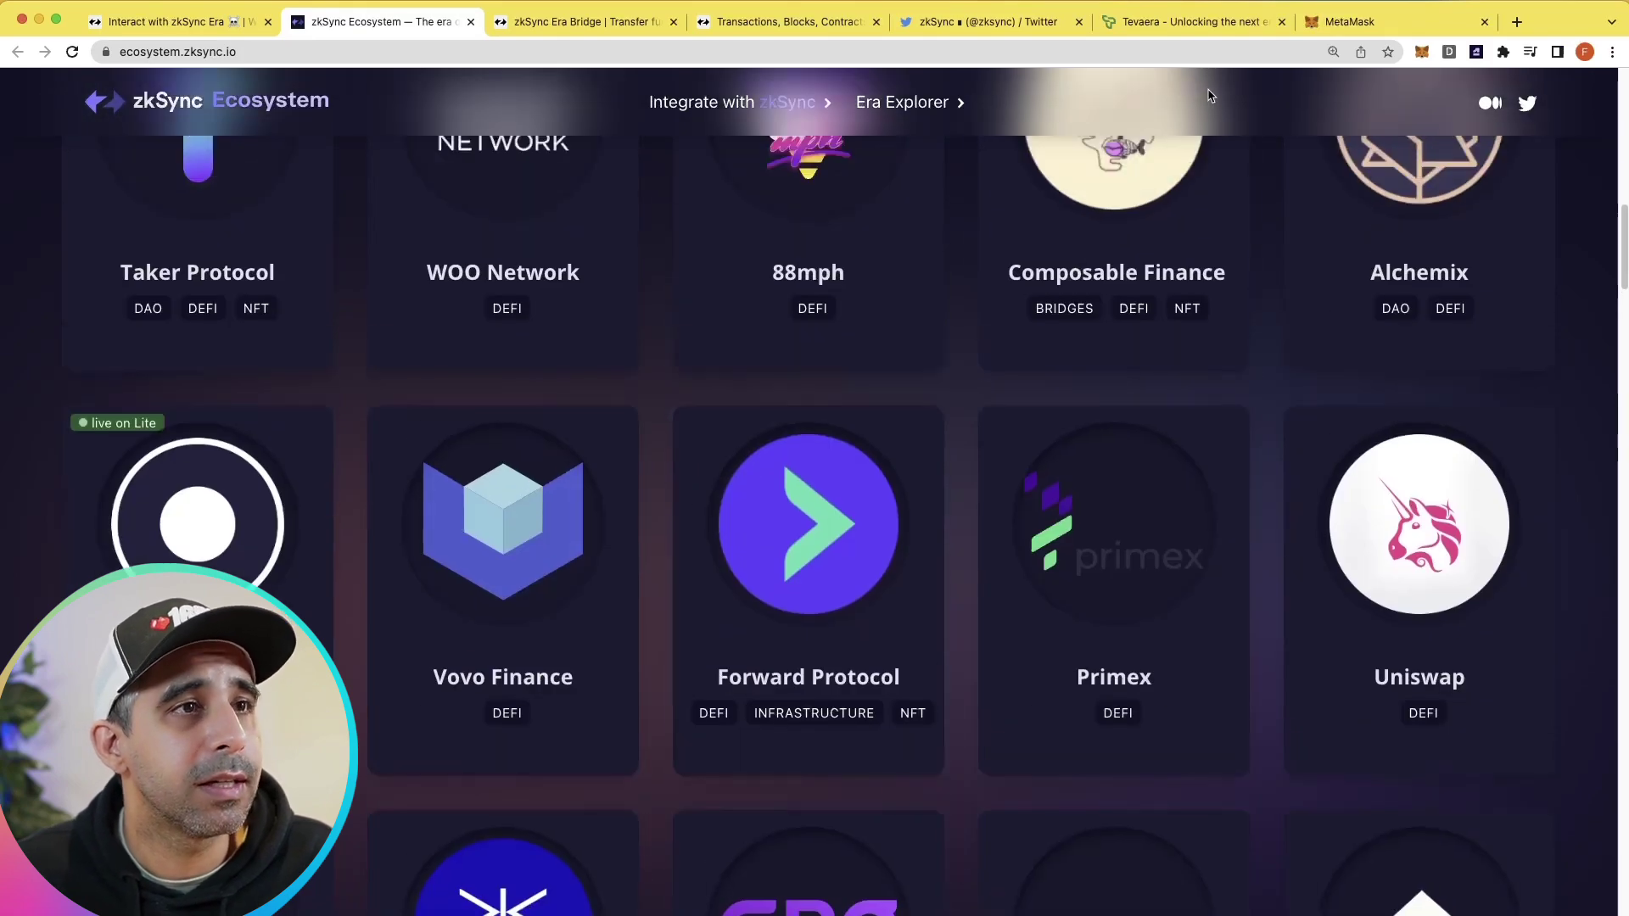
{"action": "left_click", "coordinate": [594, 27]}
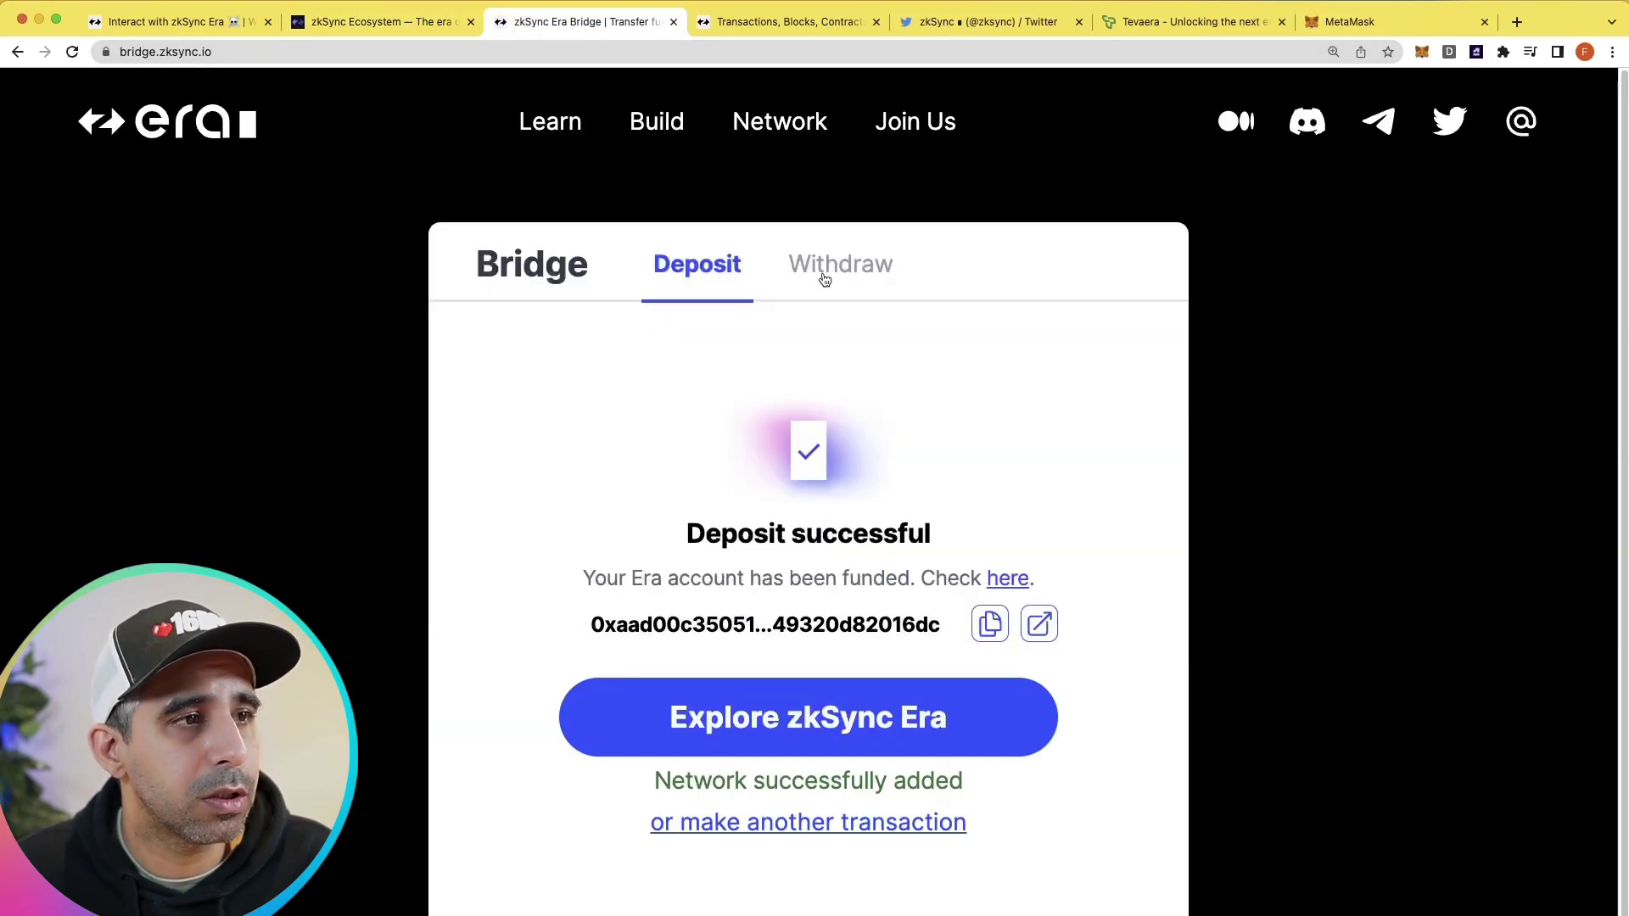
Step: Bring up the Withdraw form, showing 0.04008 ETH on zkSync Era and the 24-hour delay notice
{"action": "left_click", "coordinate": [824, 266]}
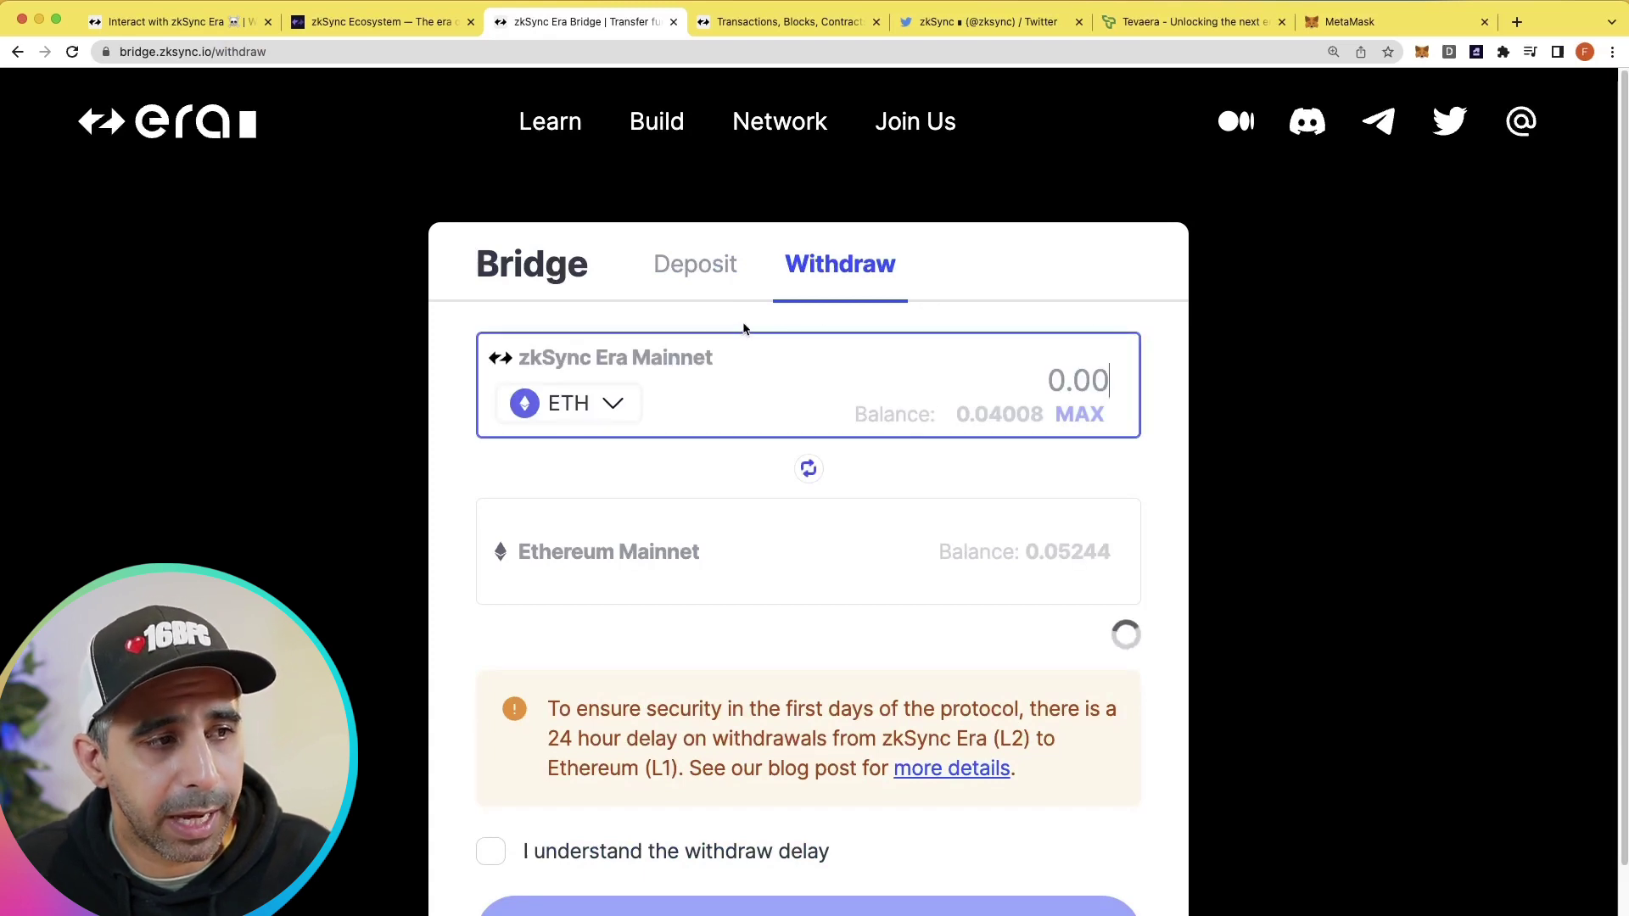
{"action": "left_click", "coordinate": [803, 385]}
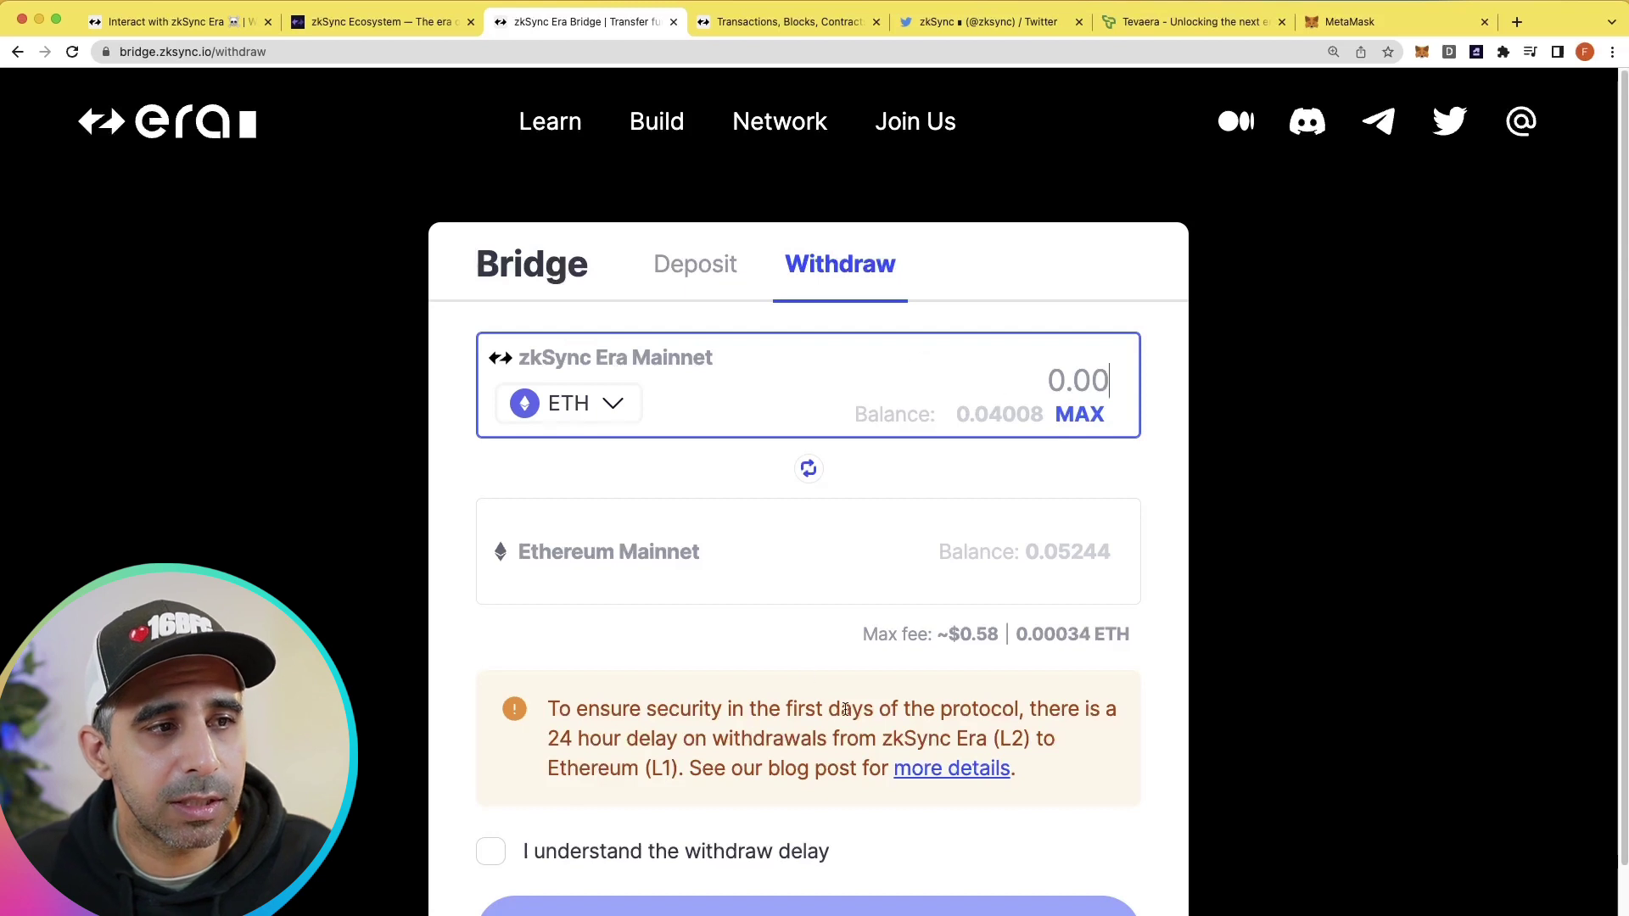
{"action": "scroll", "coordinate": [830, 686], "scroll_direction": "down", "scroll_amount": 1}
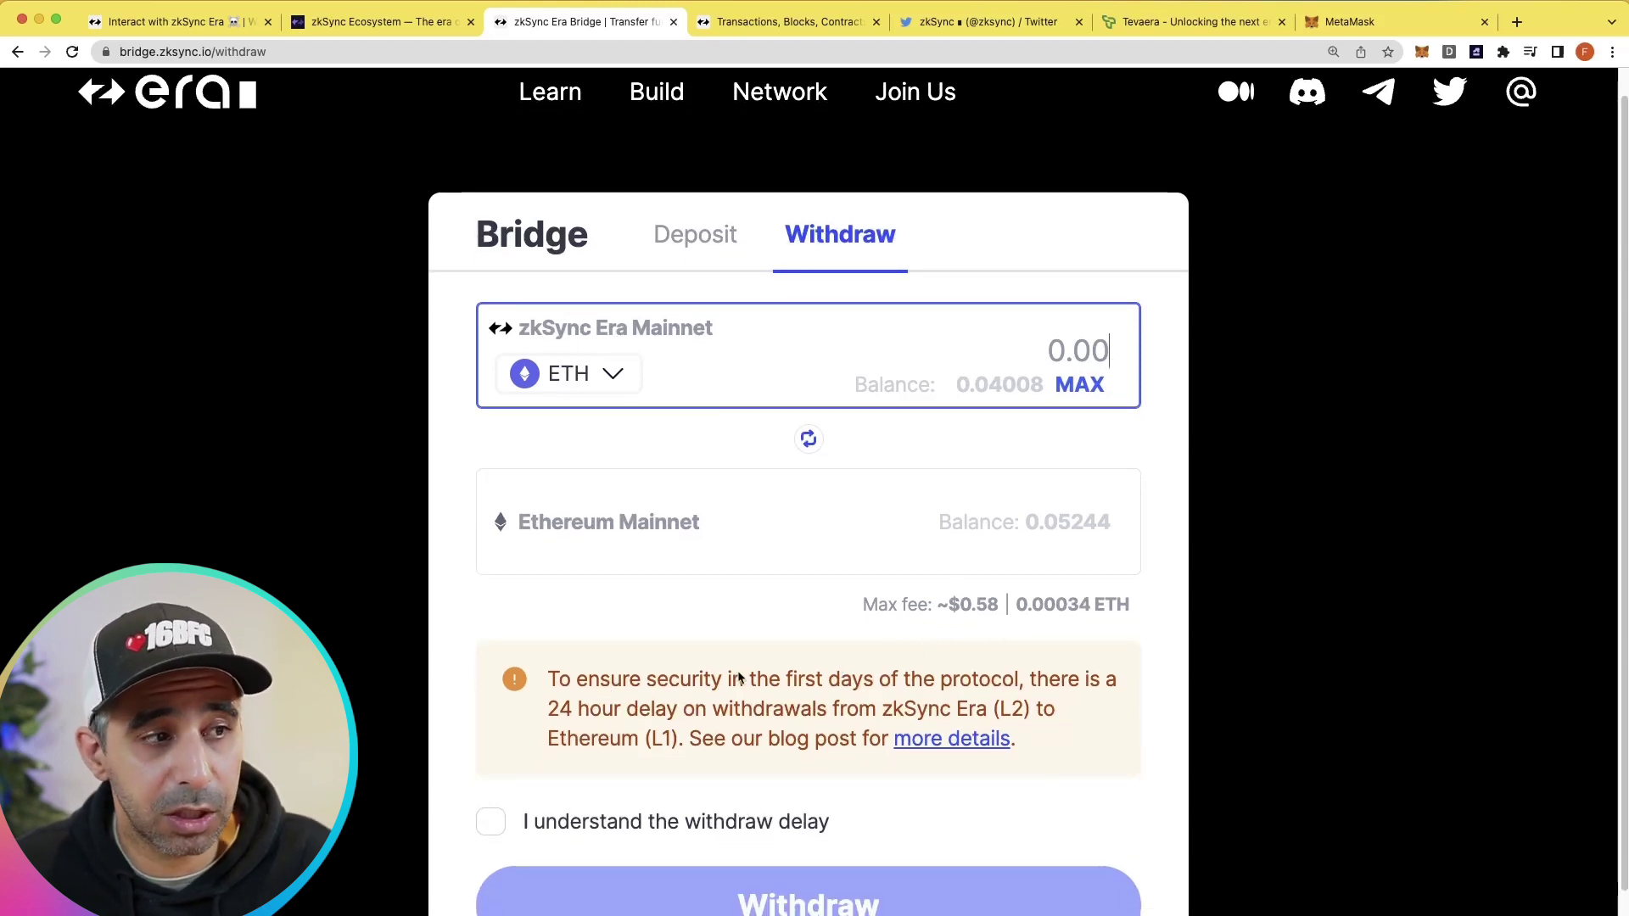
{"action": "scroll", "coordinate": [738, 670], "scroll_direction": "down", "scroll_amount": 1}
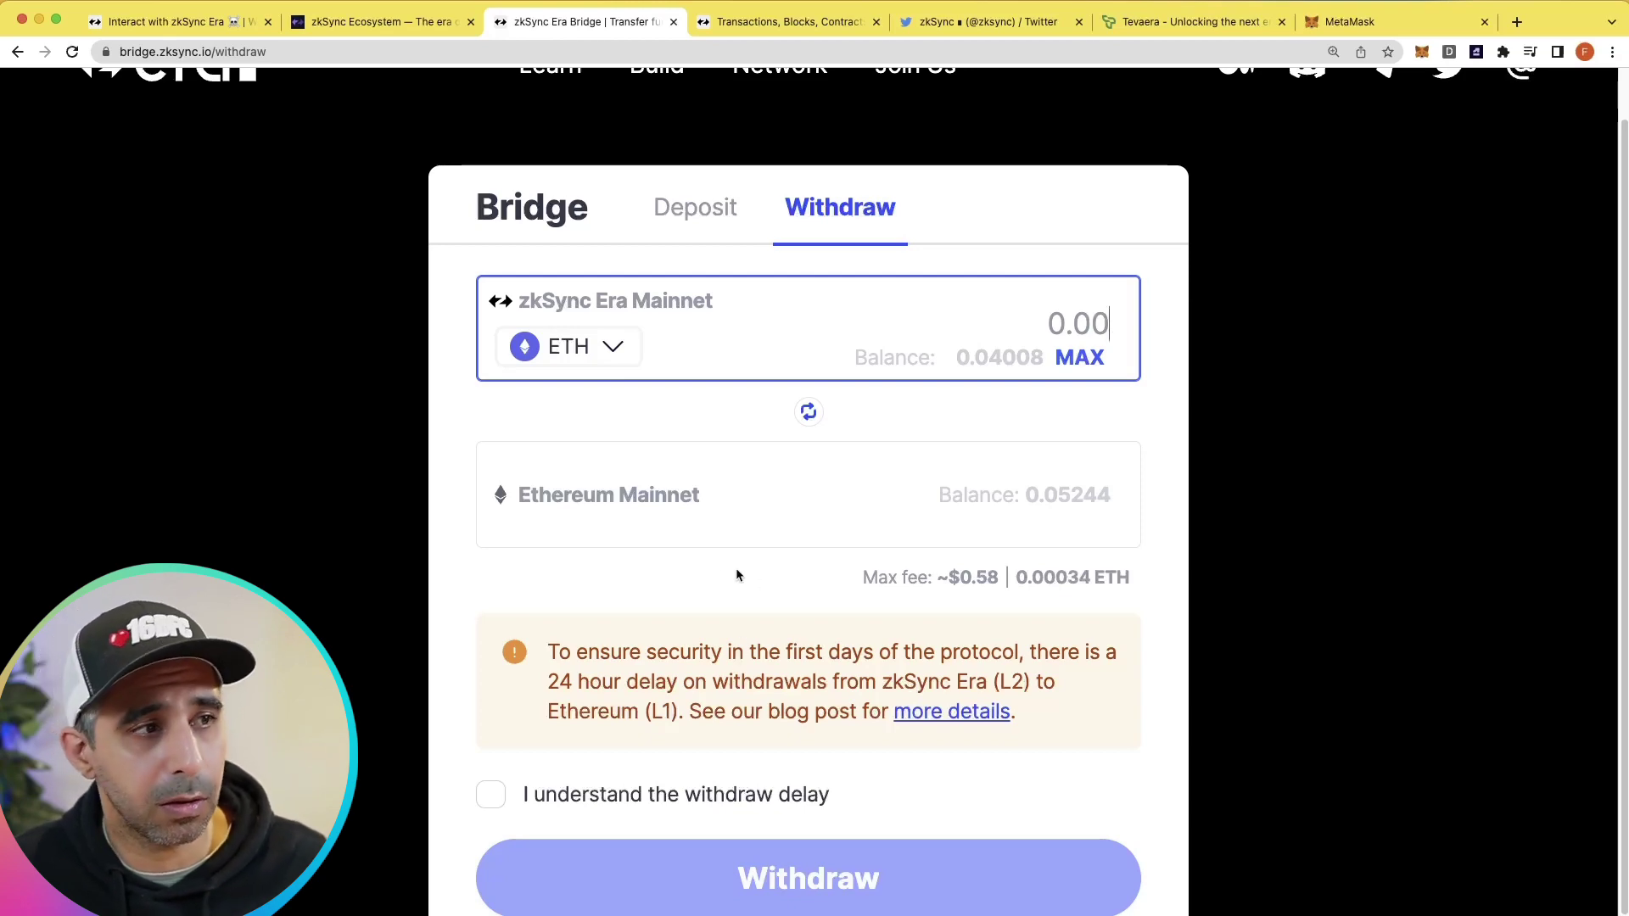
{"action": "scroll", "coordinate": [726, 577], "scroll_direction": "up", "scroll_amount": 1}
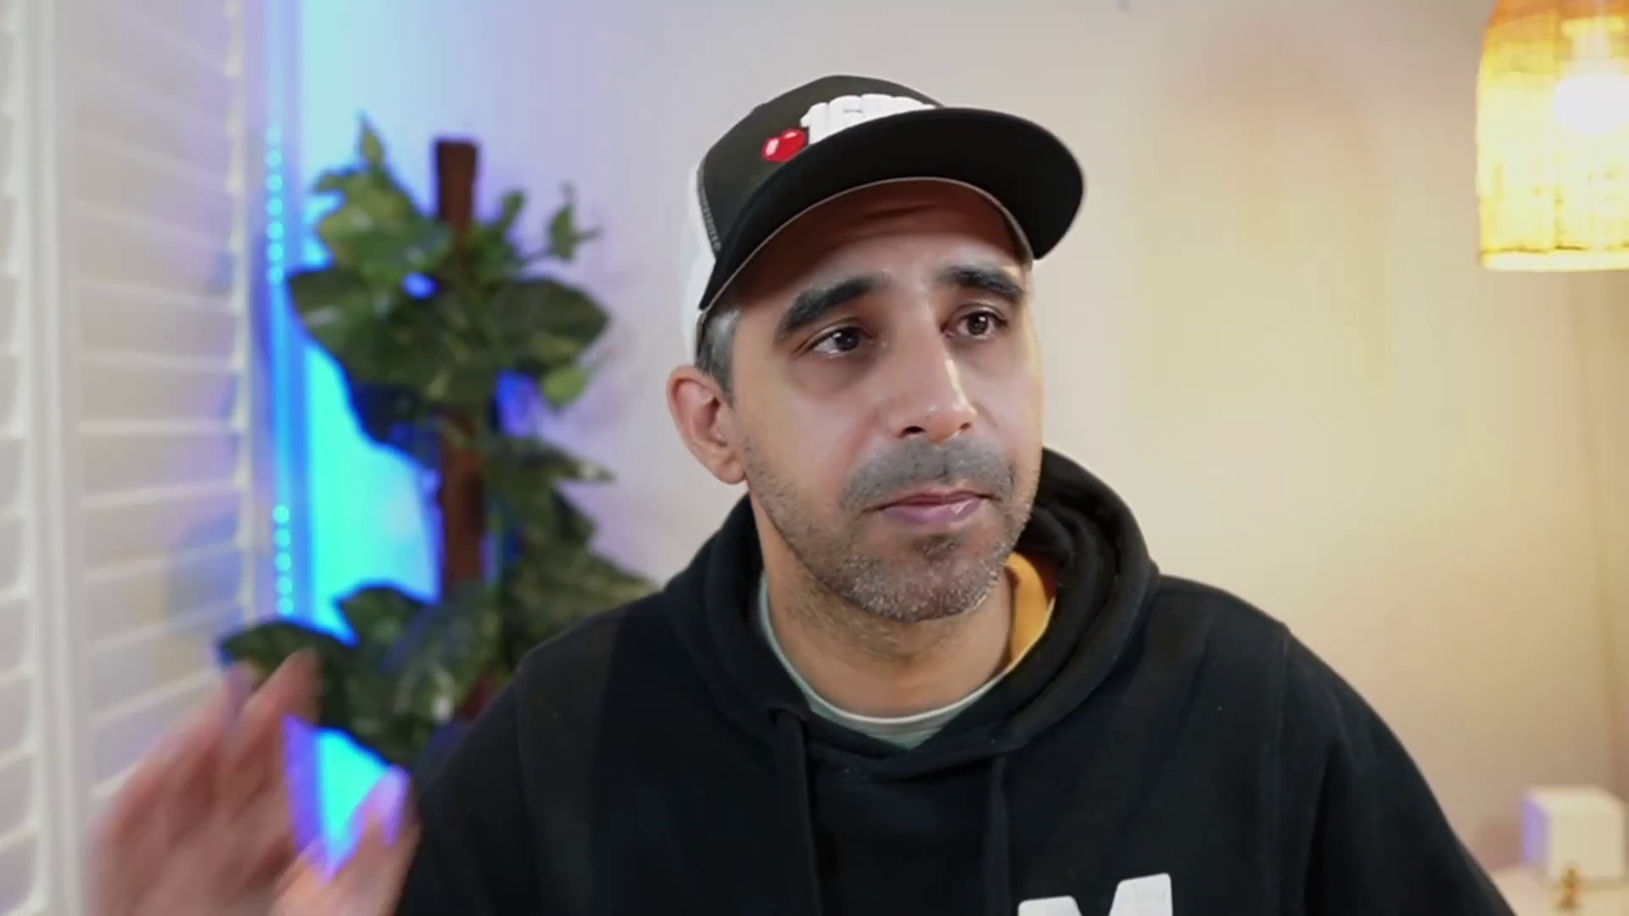